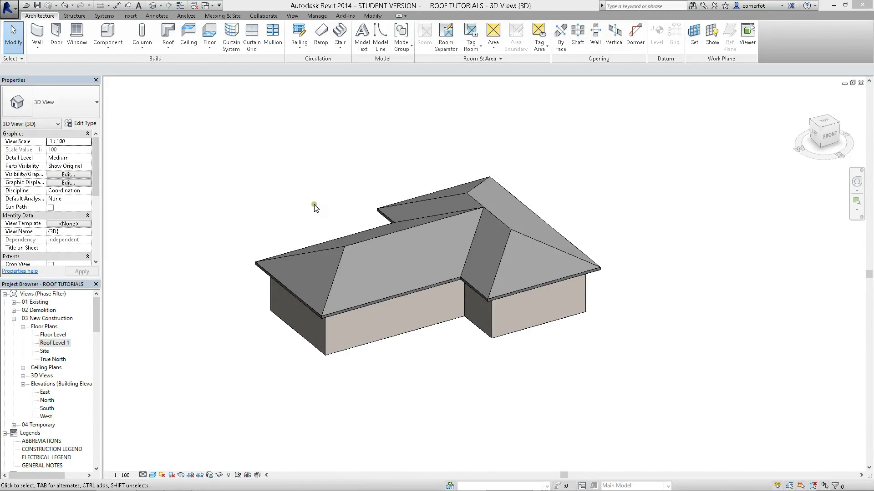
Select the L-shaped hip roof and switch it into footprint edit mode.
{"action": "left_click", "coordinate": [315, 207]}
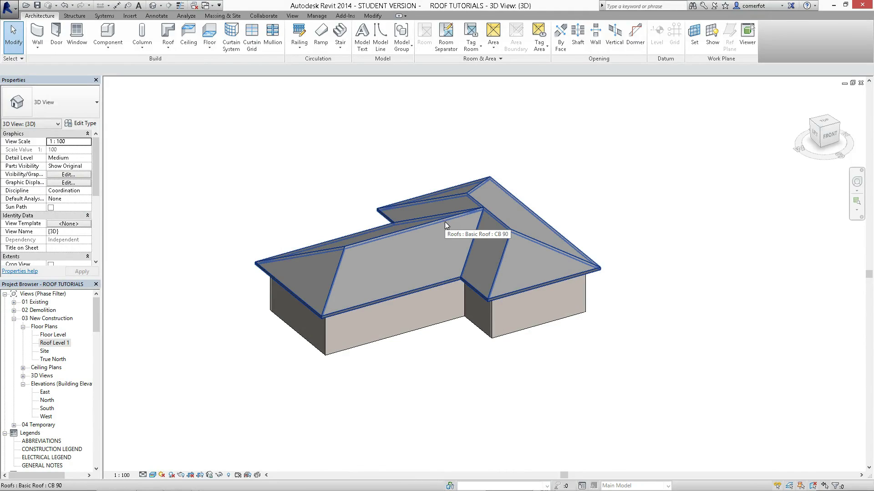
{"action": "left_click", "coordinate": [387, 235]}
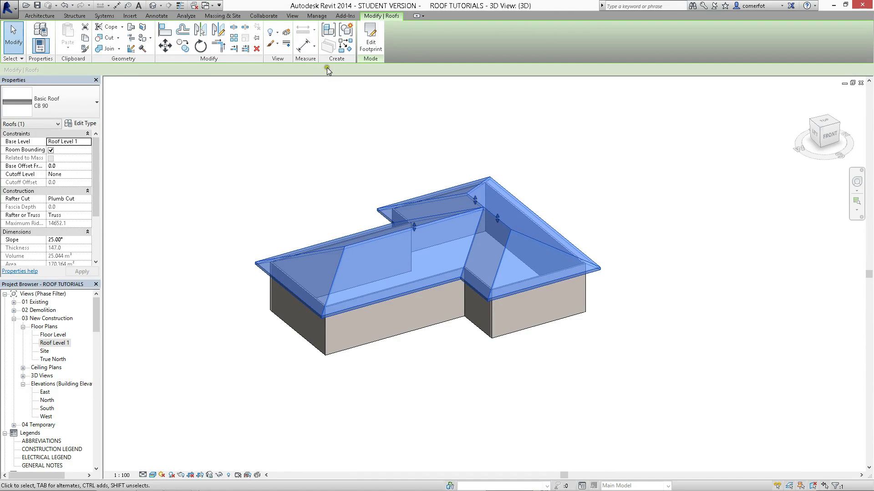
{"action": "left_click", "coordinate": [370, 42]}
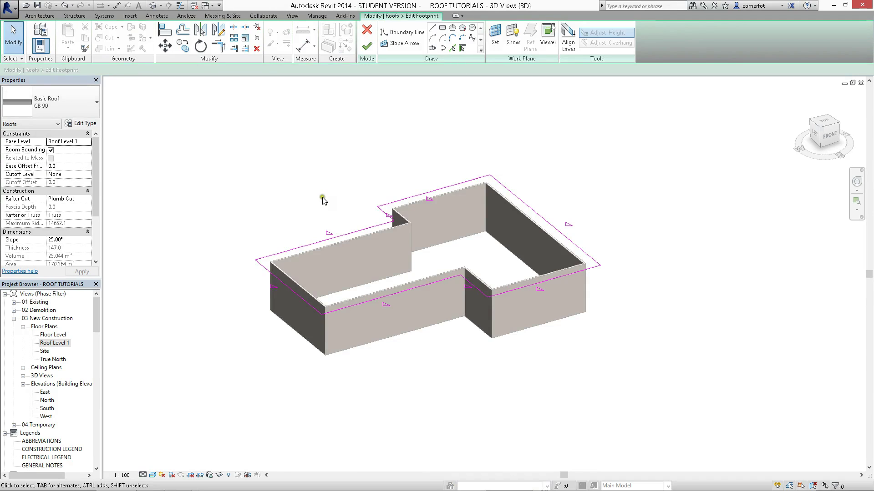
{"action": "mouse_move", "coordinate": [321, 202]}
{"action": "middle_mouse_down", "text": "shift"}
{"action": "mouse_move", "coordinate": [332, 201]}
{"action": "mouse_move", "coordinate": [337, 245]}
{"action": "mouse_move", "coordinate": [348, 226]}
{"action": "mouse_move", "coordinate": [402, 287]}
{"action": "mouse_move", "coordinate": [470, 302]}
{"action": "mouse_move", "coordinate": [350, 282]}
{"action": "mouse_move", "coordinate": [362, 277]}
{"action": "mouse_move", "coordinate": [357, 296]}
{"action": "mouse_move", "coordinate": [302, 199]}
{"action": "middle_mouse_up", "text": "shift"}
{"action": "left_click", "coordinate": [344, 243]}
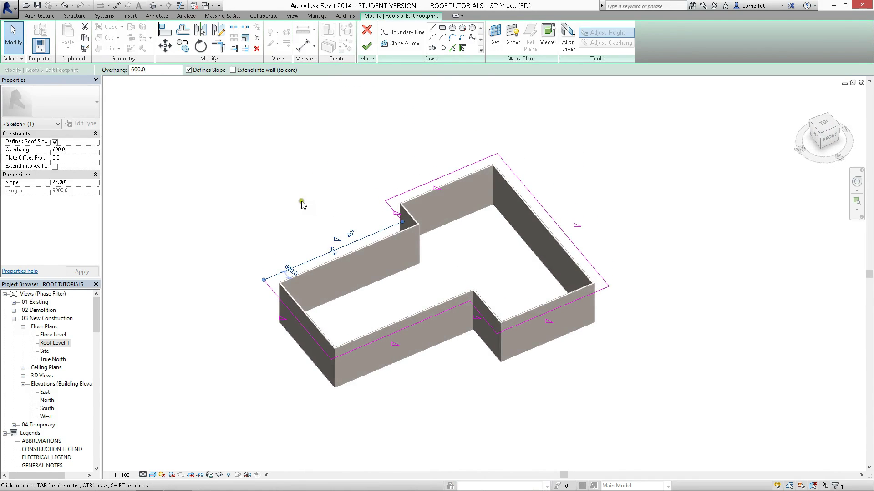
{"action": "left_click", "coordinate": [302, 199]}
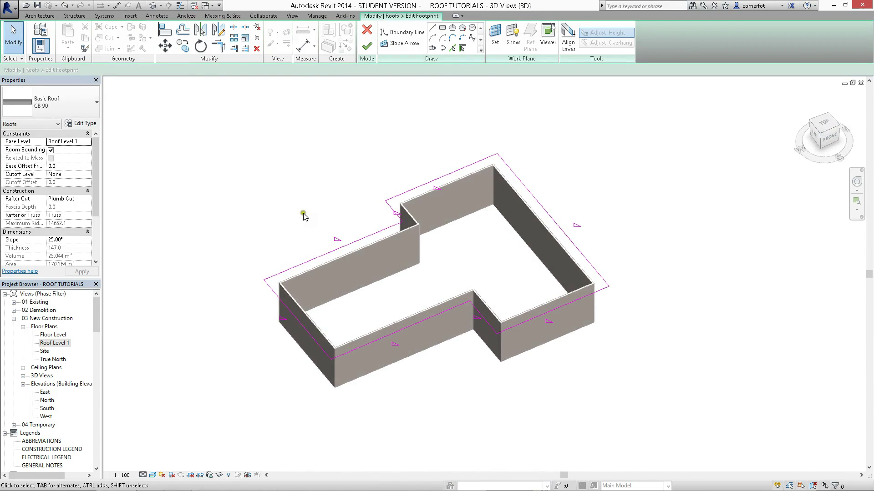
{"action": "left_click", "coordinate": [289, 340]}
{"action": "left_click", "coordinate": [304, 331]}
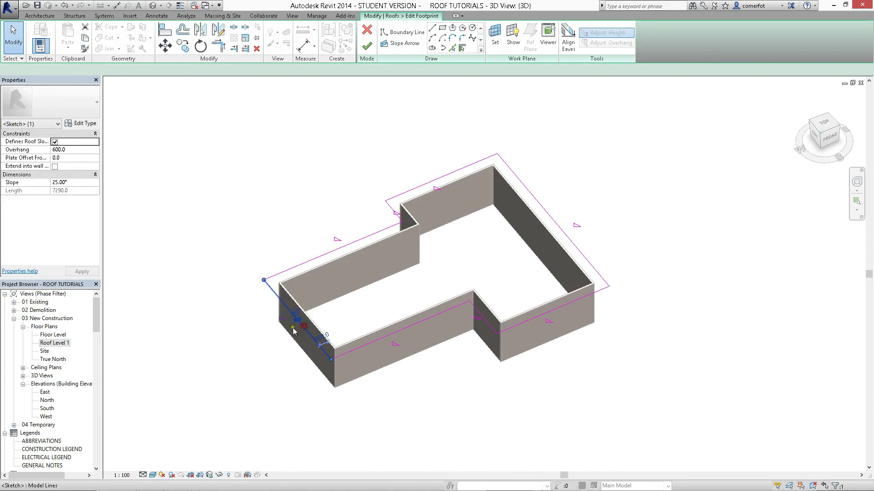
{"action": "left_click", "coordinate": [291, 222]}
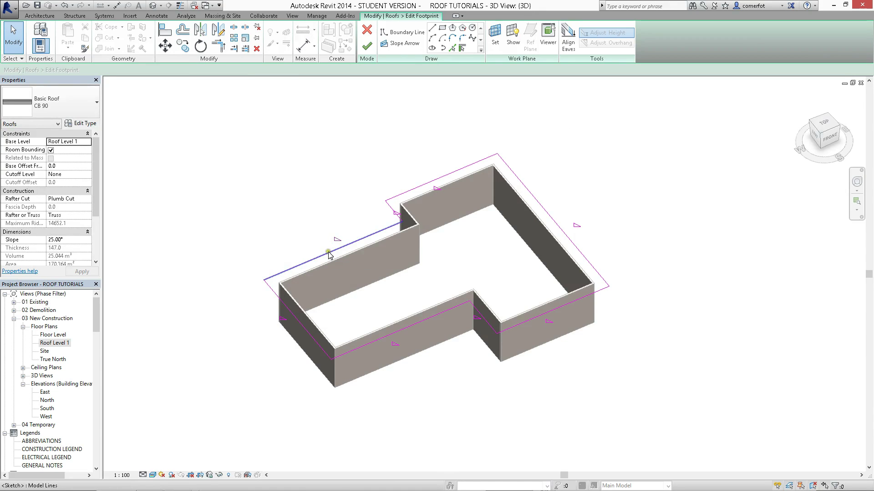
{"action": "left_click", "coordinate": [295, 322]}
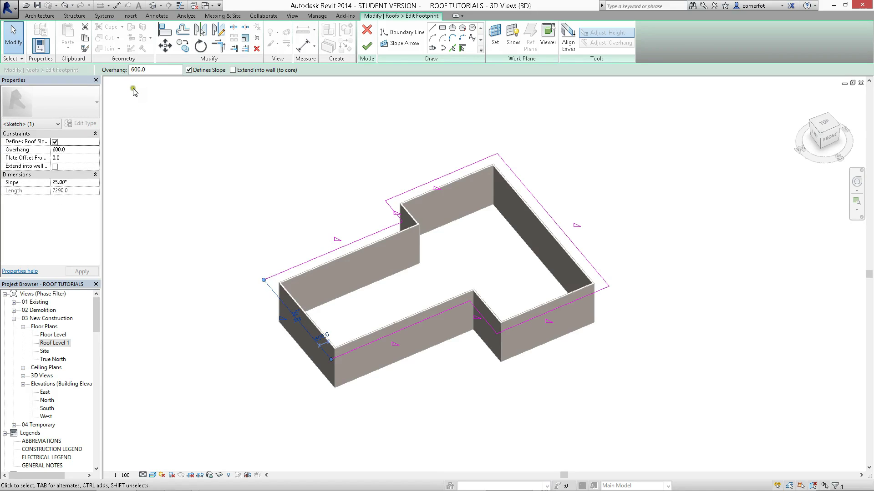
Turn off Defines Slope on the left footprint line and finish the roof with a gable there.
{"action": "left_click", "coordinate": [188, 70]}
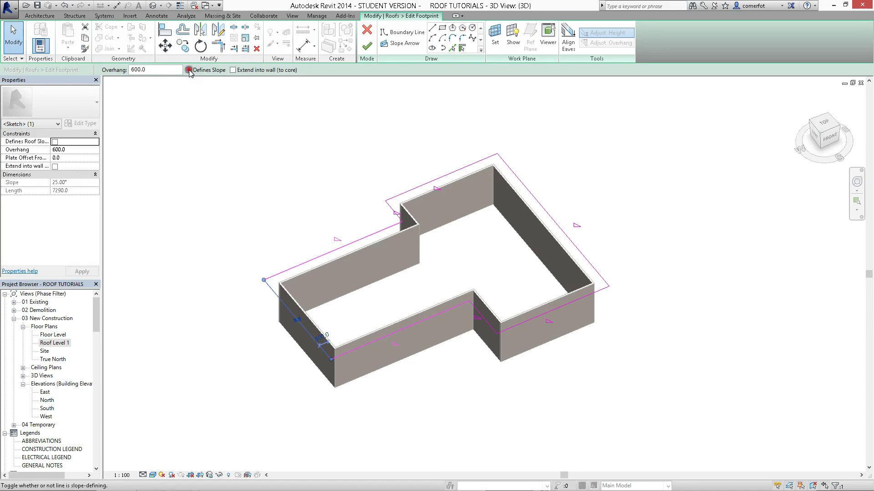
{"action": "left_click", "coordinate": [207, 172]}
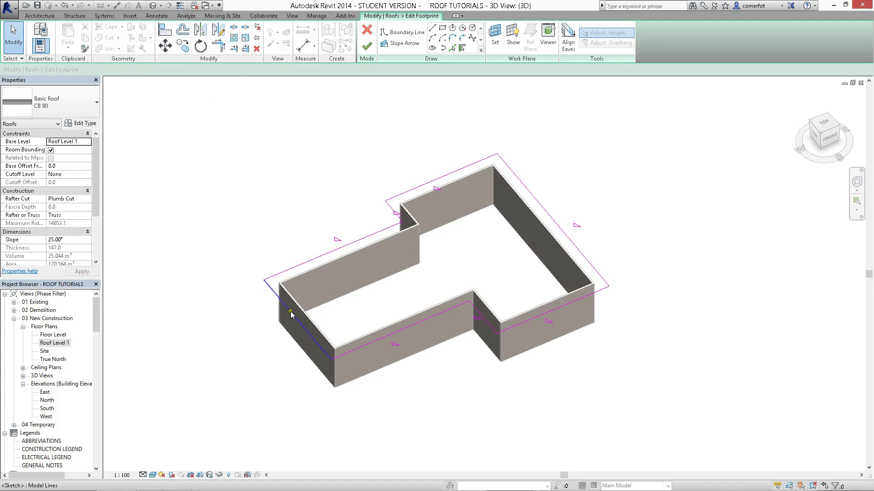
{"action": "left_click", "coordinate": [336, 294]}
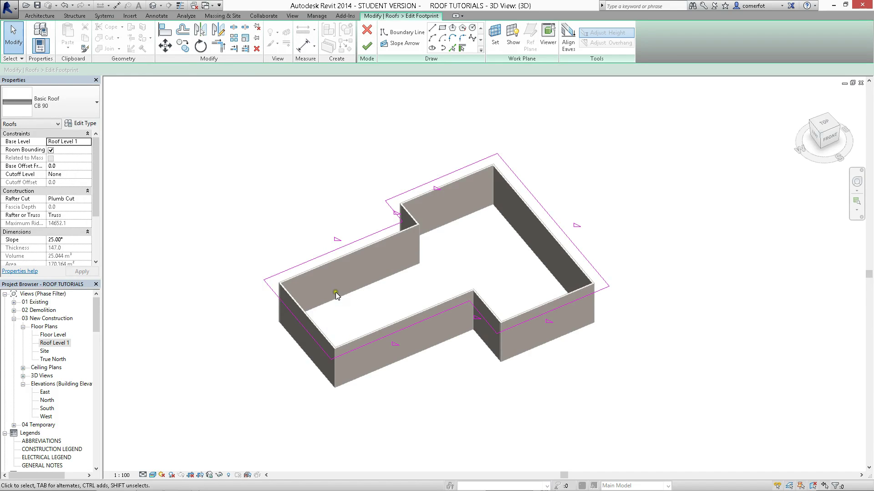
{"action": "left_click", "coordinate": [369, 45]}
{"action": "left_click", "coordinate": [366, 132]}
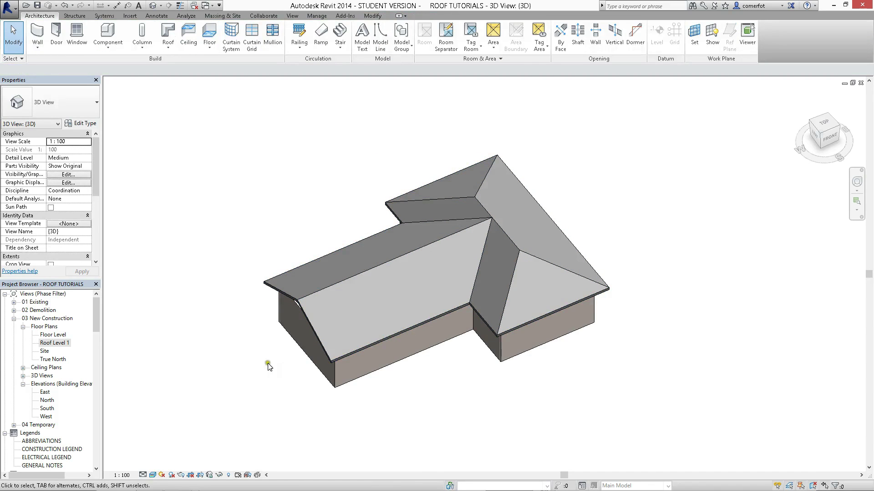
Orbit the 3D view to inspect the new gable end, then select the roof.
{"action": "mouse_move", "coordinate": [348, 485]}
{"action": "middle_click_drag", "start_coordinate": [290, 432], "coordinate": [301, 336], "text": "shift"}
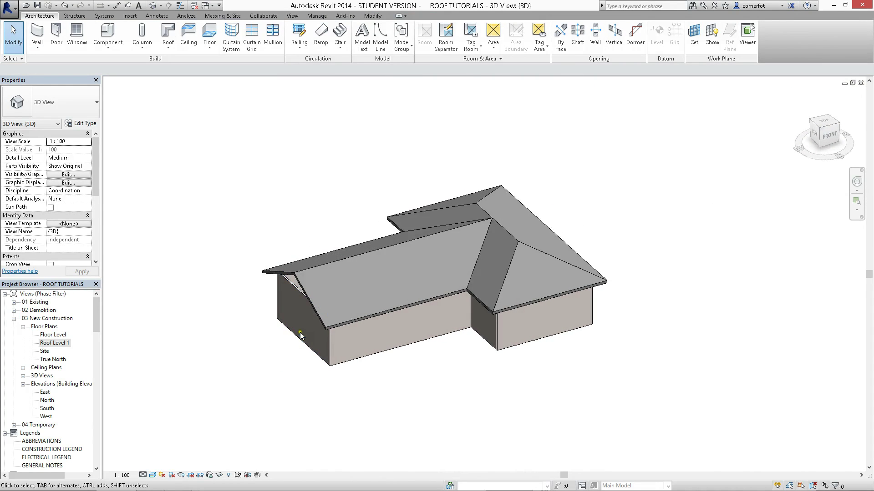
{"action": "left_click", "coordinate": [296, 277]}
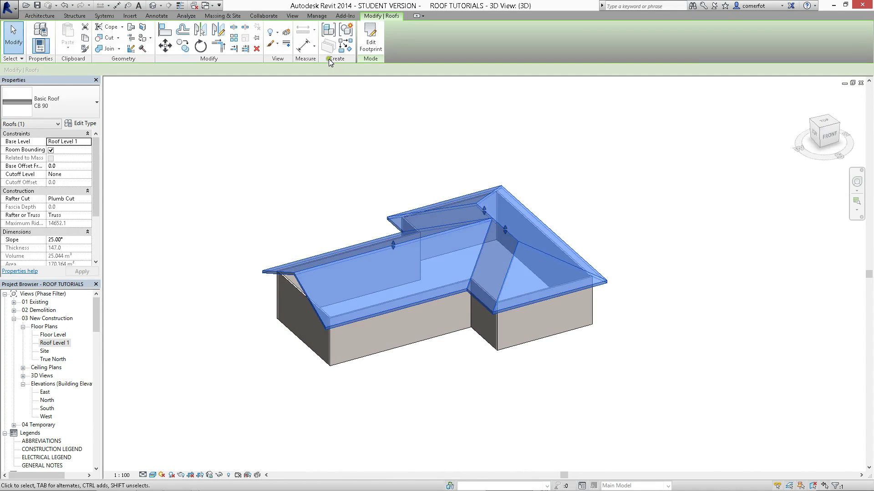
Re-enable Defines Slope on the short left footprint line to rebuild the hip at that end.
{"action": "left_click", "coordinate": [379, 40]}
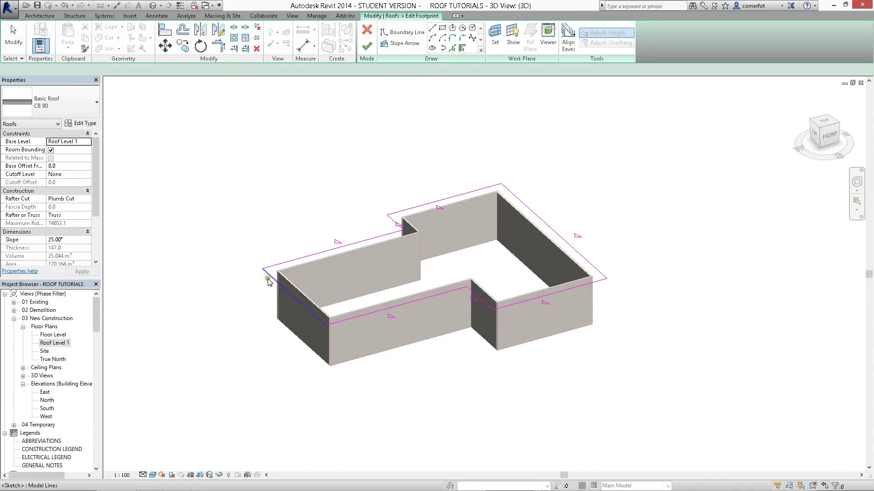
{"action": "left_click", "coordinate": [276, 286]}
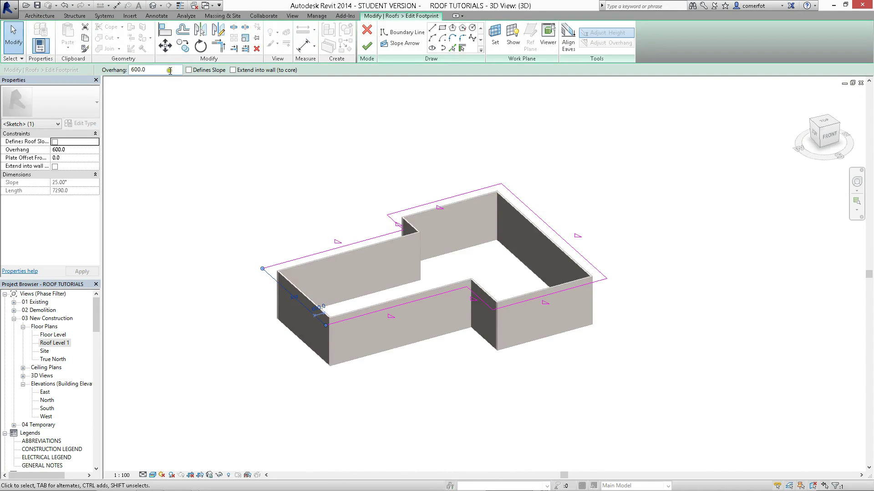
{"action": "left_click", "coordinate": [188, 70]}
{"action": "left_click", "coordinate": [268, 152]}
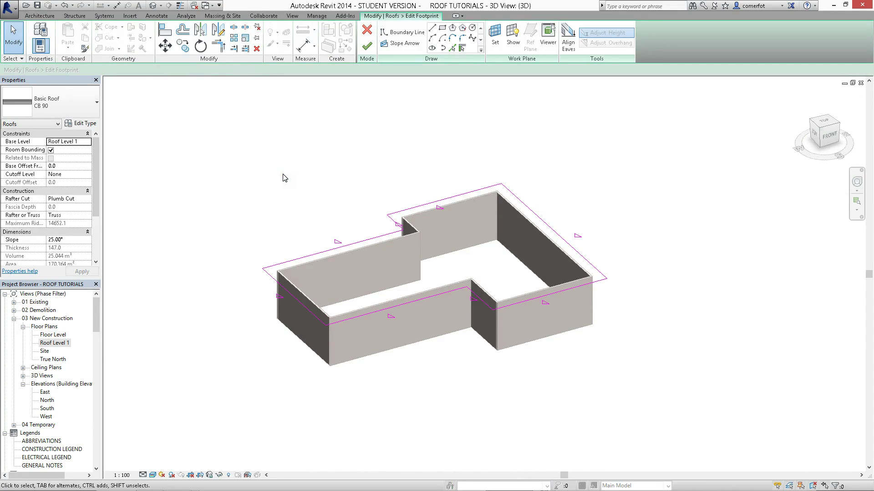
{"action": "left_click", "coordinate": [366, 45]}
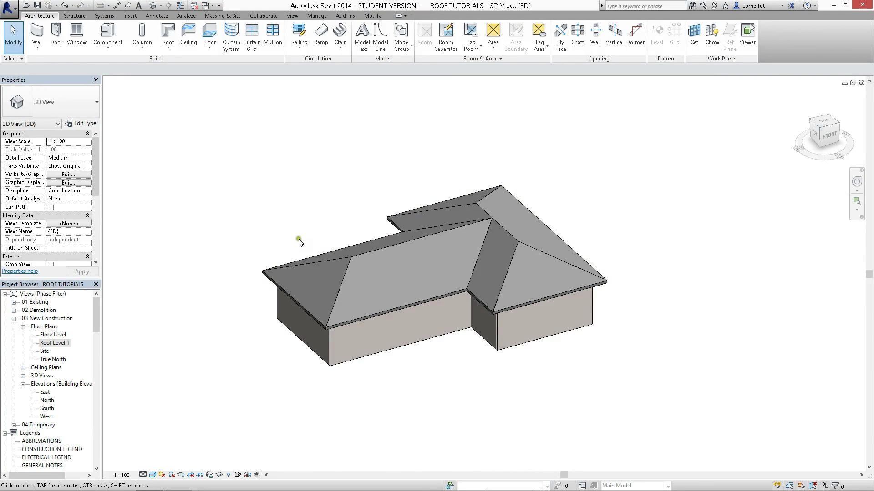
Select the roof again and reopen its footprint sketch for editing.
{"action": "left_click", "coordinate": [311, 263]}
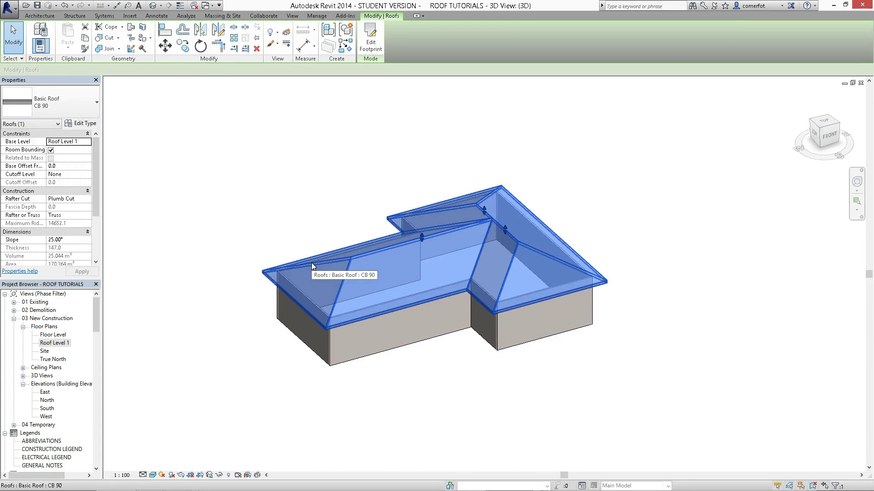
{"action": "left_click", "coordinate": [369, 37]}
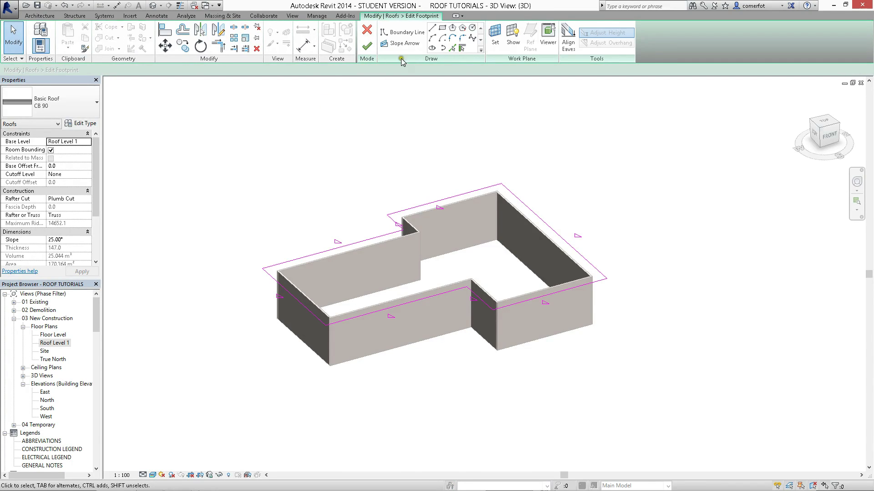
{"action": "left_click", "coordinate": [433, 28]}
Delete the short left footprint line and draw a new boundary line from the left corner.
{"action": "left_click", "coordinate": [308, 312]}
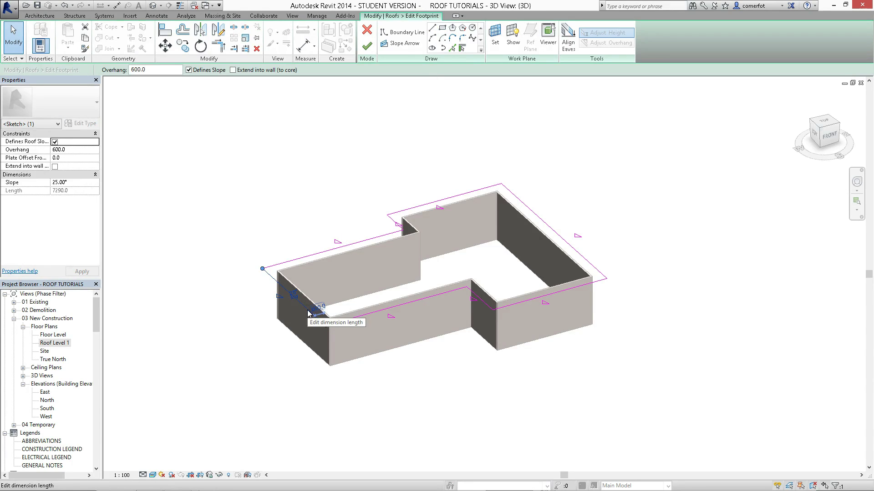
{"action": "key", "text": "Delete"}
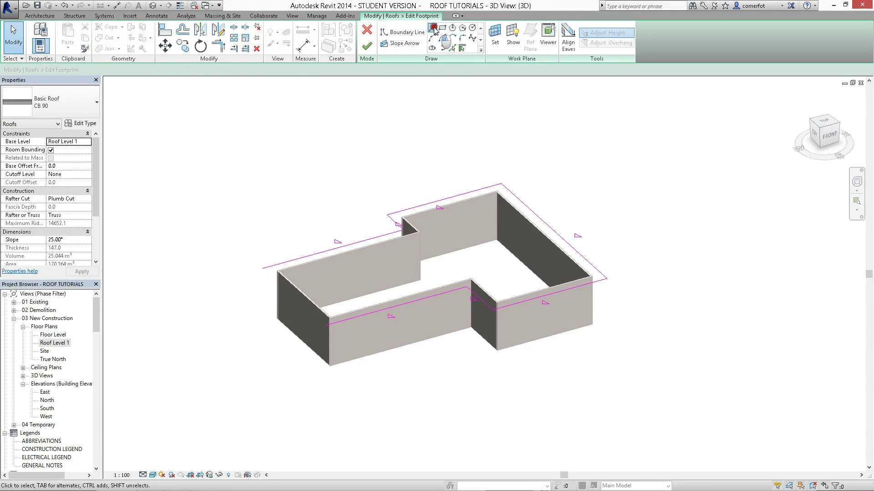
{"action": "left_click", "coordinate": [432, 29]}
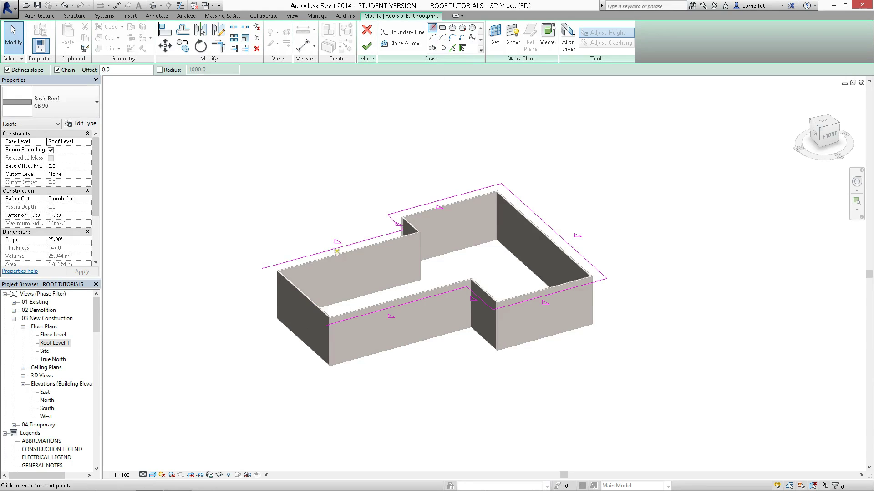
{"action": "left_click", "coordinate": [264, 269]}
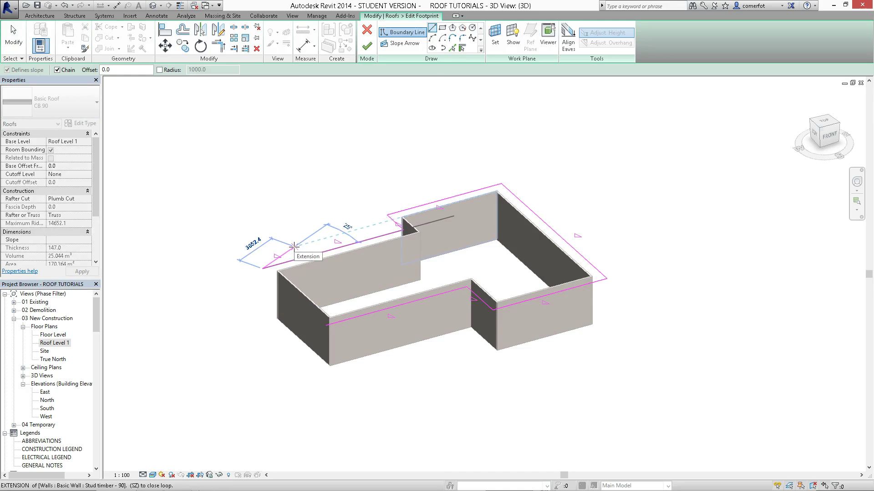
{"action": "left_click", "coordinate": [294, 246]}
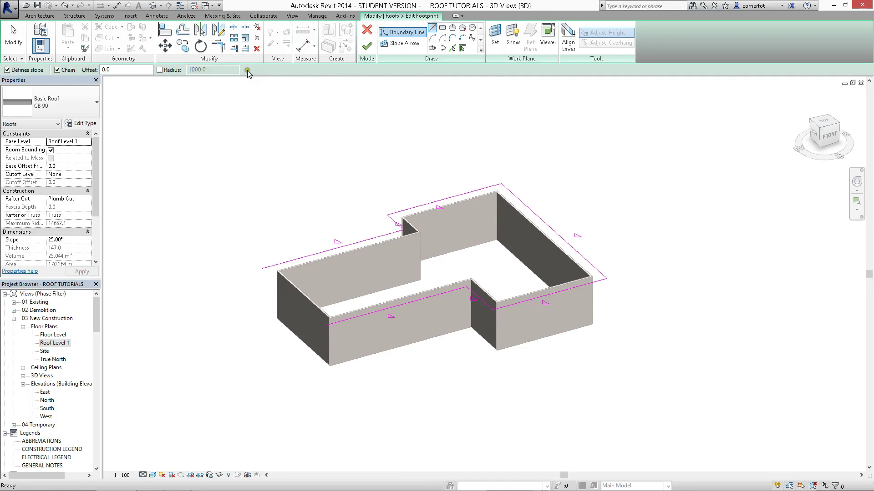
Draw two more angled boundary lines at the left end with Defines Slope off.
{"action": "left_click", "coordinate": [6, 71]}
{"action": "left_click", "coordinate": [262, 269]}
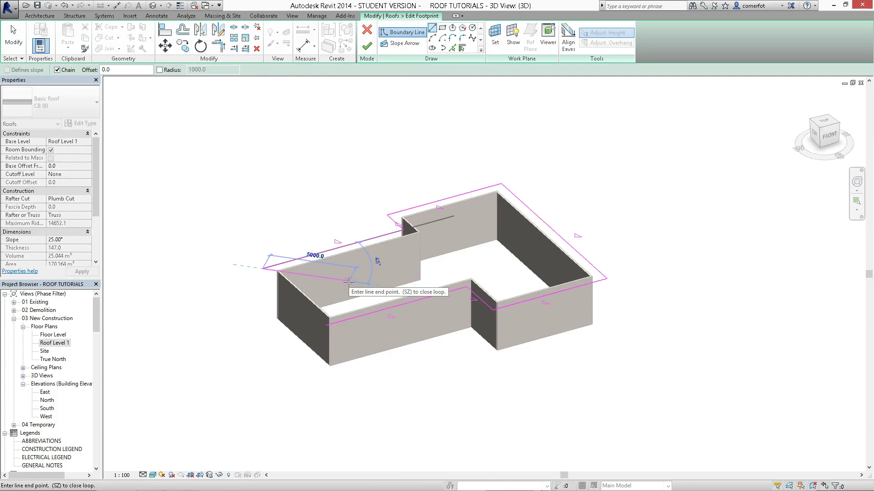
{"action": "left_click", "coordinate": [349, 282]}
{"action": "key", "text": "Escape"}
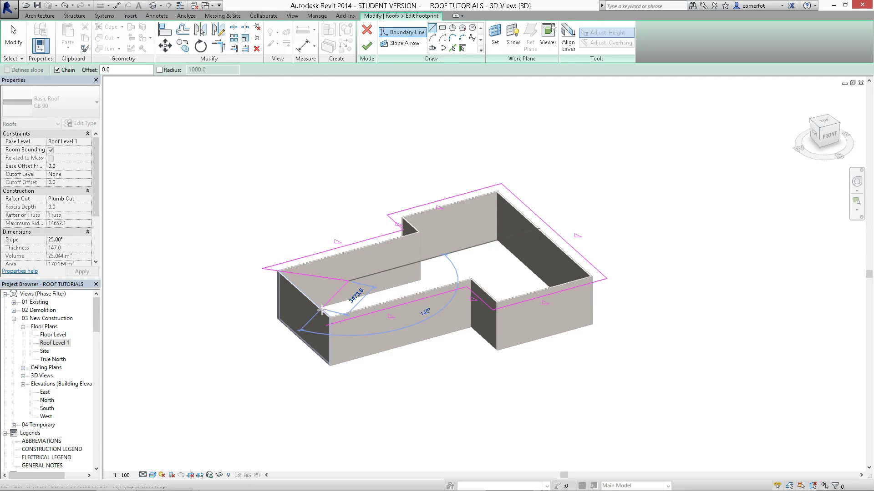
{"action": "left_click", "coordinate": [326, 325]}
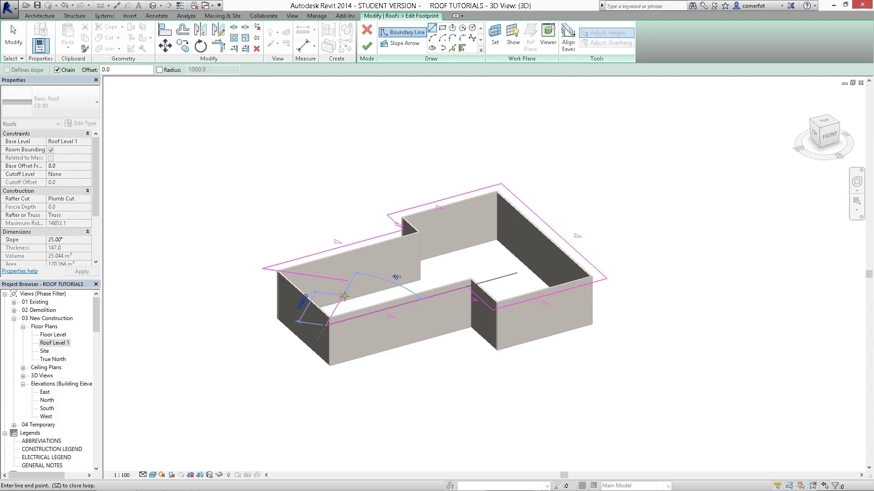
{"action": "left_click", "coordinate": [343, 297]}
Trim the upper edge and the short diagonal line into a corner with TR.
{"action": "key", "text": "Escape"}
{"action": "key", "text": "Escape"}
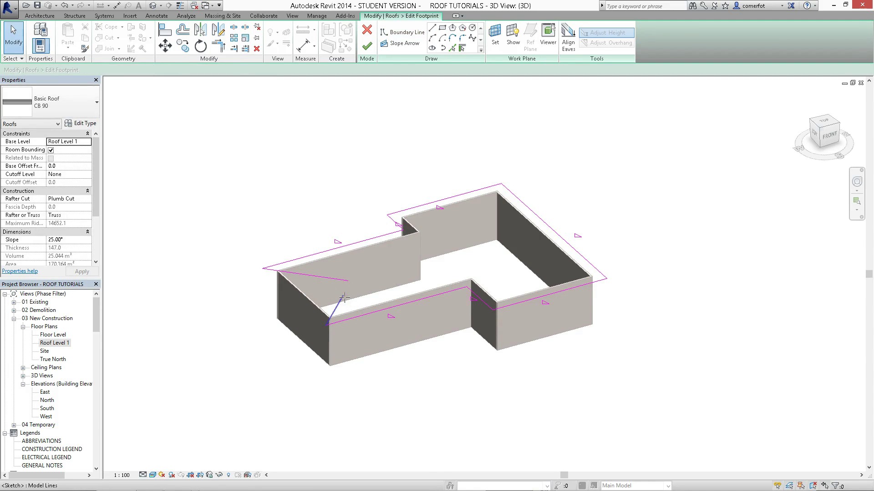
{"action": "key", "text": "r"}
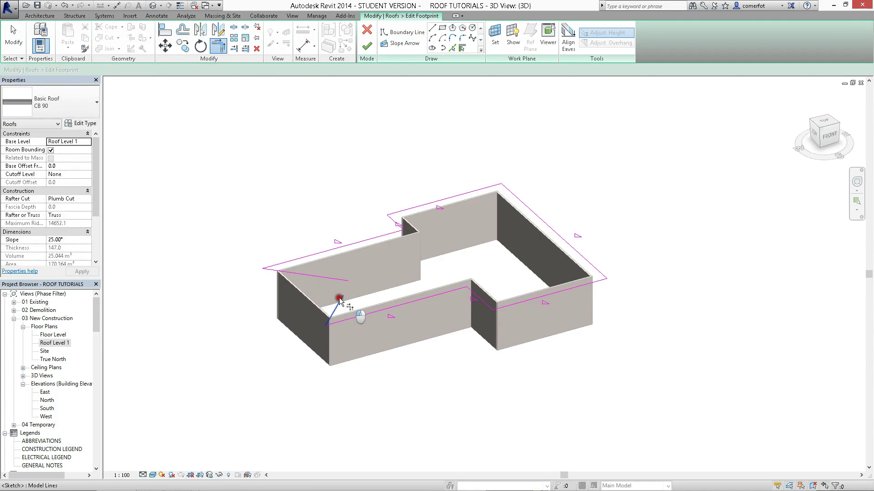
{"action": "left_click", "coordinate": [337, 307]}
{"action": "left_click", "coordinate": [335, 282]}
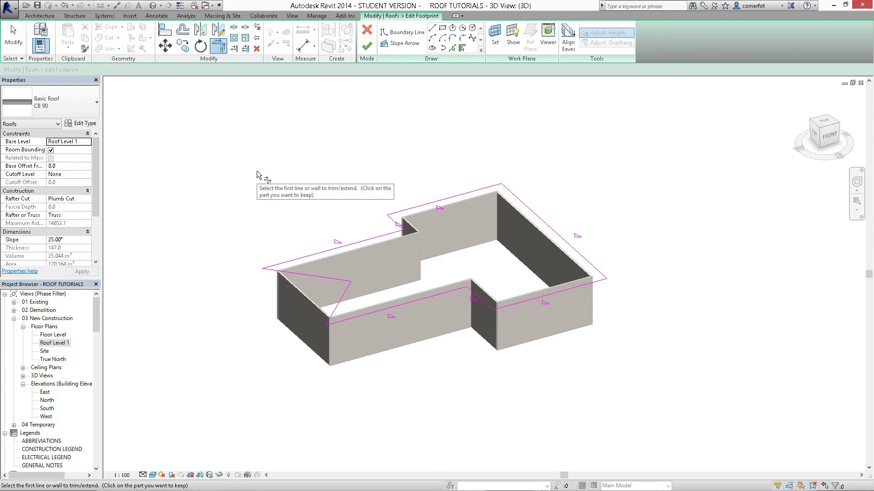
{"action": "key", "text": "Escape"}
Check the notch by selecting the diagonal, front and left sketch lines in turn.
{"action": "left_click", "coordinate": [345, 291]}
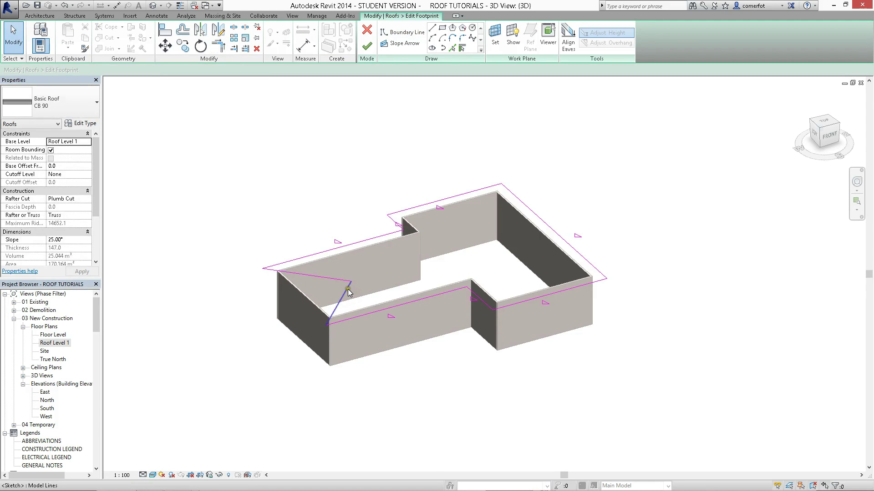
{"action": "left_click", "coordinate": [412, 302]}
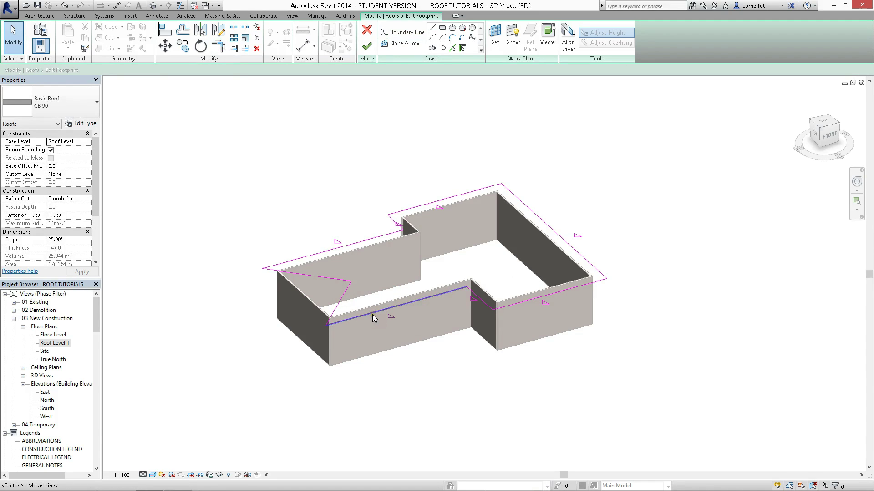
{"action": "left_click", "coordinate": [343, 245]}
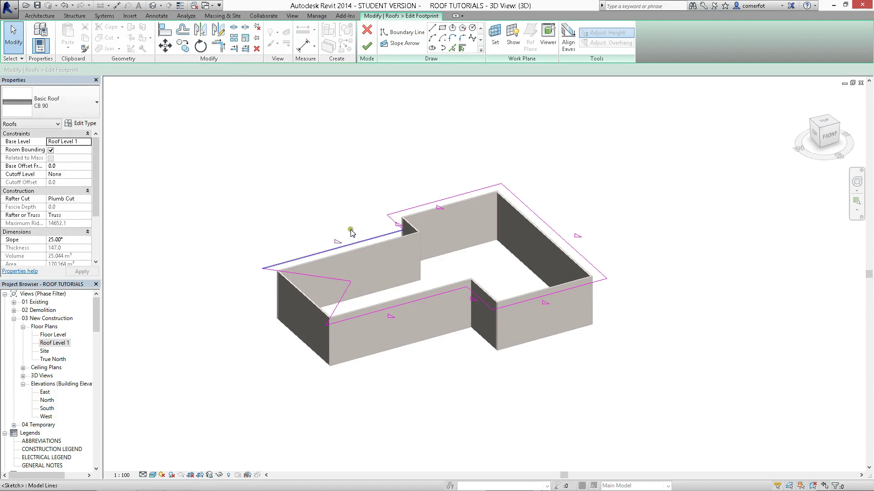
{"action": "left_click", "coordinate": [349, 255]}
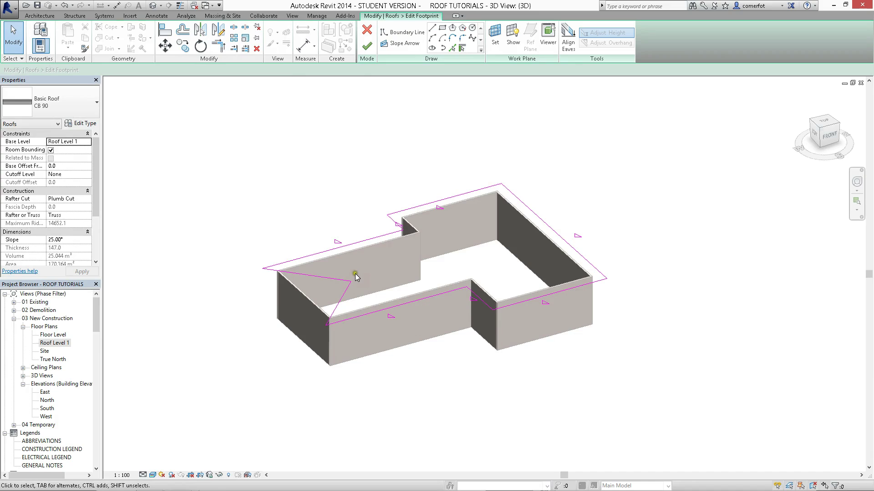
{"action": "left_click", "coordinate": [269, 272]}
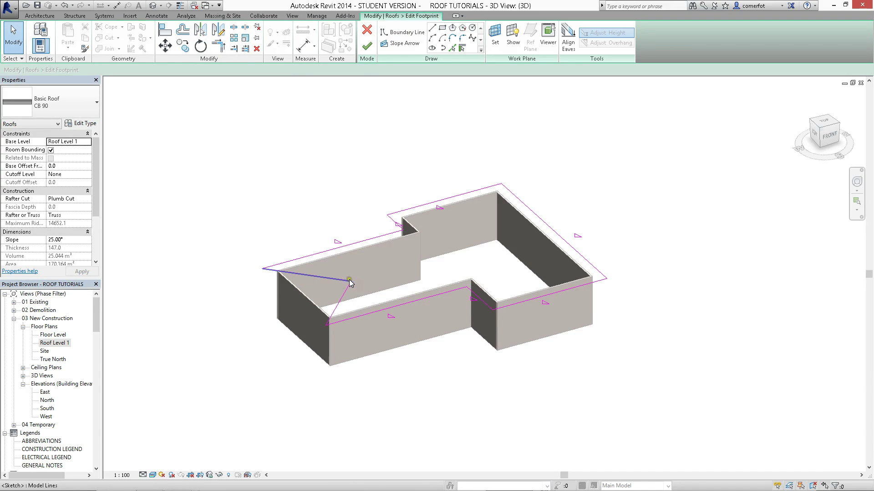
{"action": "left_click", "coordinate": [317, 278]}
{"action": "key", "text": "Escape"}
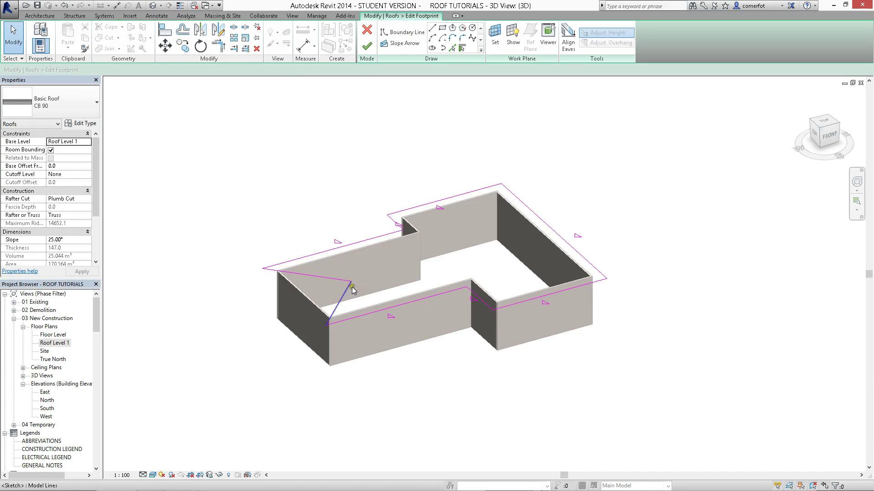
Finish the sketch to rebuild the roof with its sloped left notch, then reopen the footprint.
{"action": "left_click", "coordinate": [368, 47]}
{"action": "left_click", "coordinate": [324, 132]}
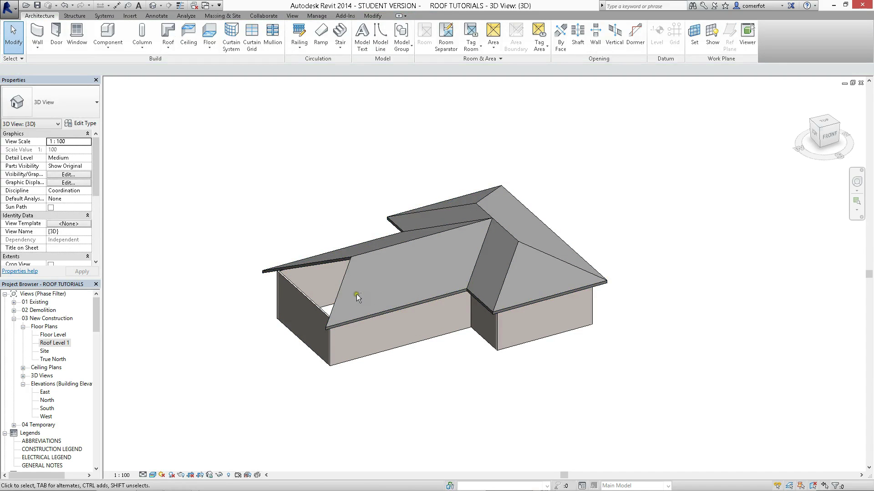
{"action": "middle_click_drag", "start_coordinate": [354, 326], "coordinate": [319, 309], "text": "shift"}
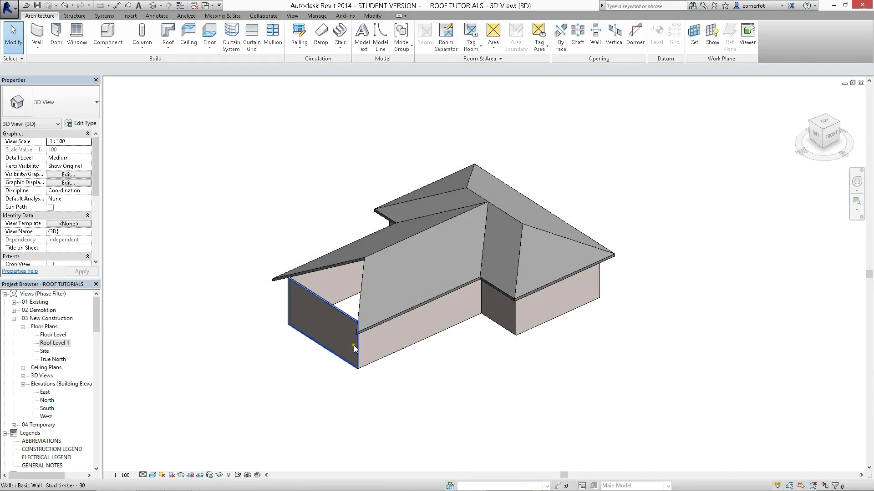
{"action": "left_click", "coordinate": [361, 262]}
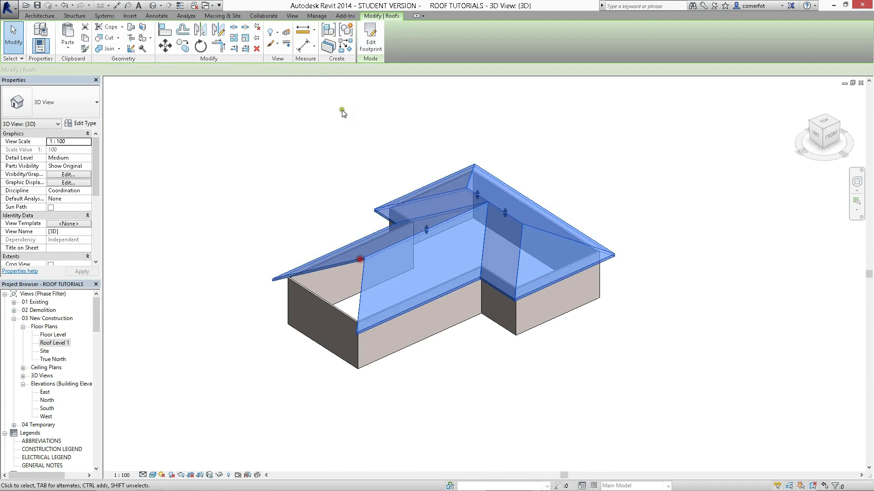
{"action": "left_click", "coordinate": [368, 45]}
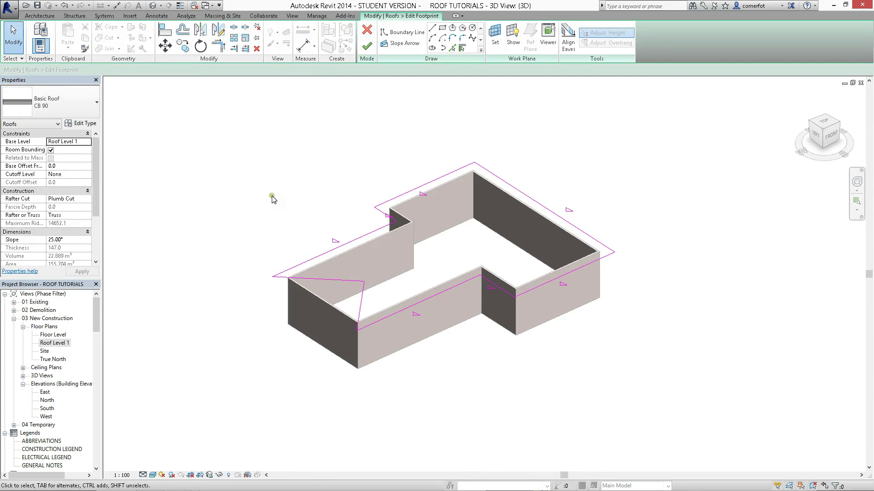
Draw a short new boundary line from the footprint edge at the left end.
{"action": "left_click", "coordinate": [432, 30]}
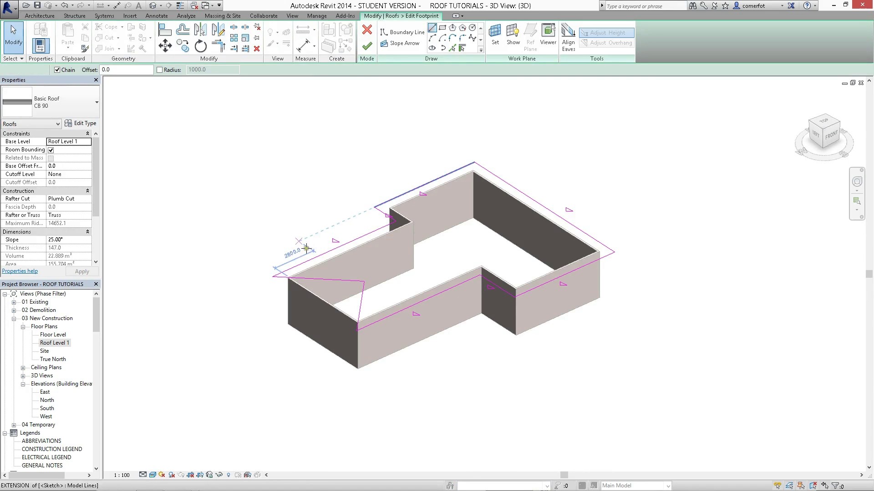
{"action": "left_click", "coordinate": [321, 279]}
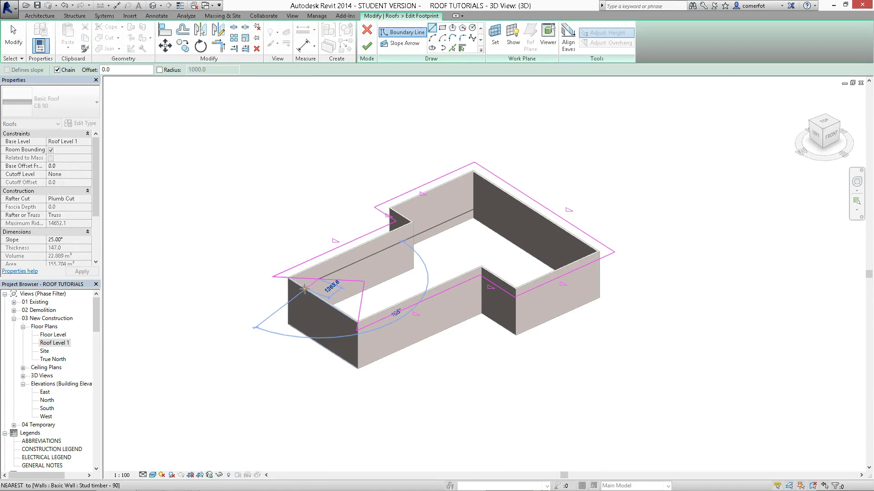
{"action": "left_click", "coordinate": [360, 307]}
{"action": "key", "text": "Escape"}
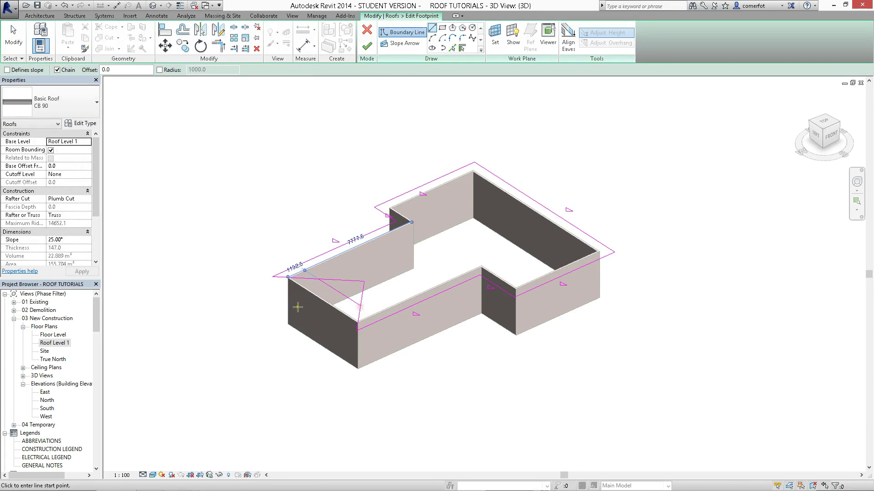
{"action": "key", "text": "Escape"}
Trim the new line and the wall-corner line into a corner with TR.
{"action": "key", "text": "t"}
{"action": "key", "text": "r"}
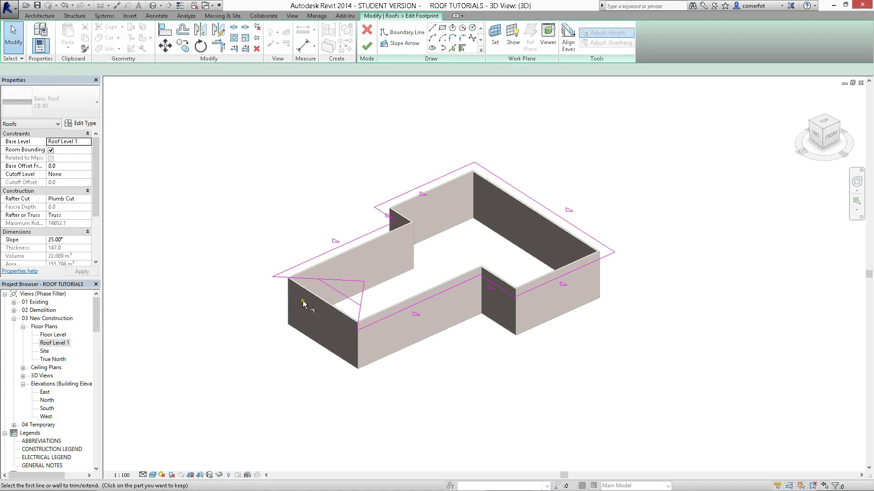
{"action": "left_click", "coordinate": [332, 295]}
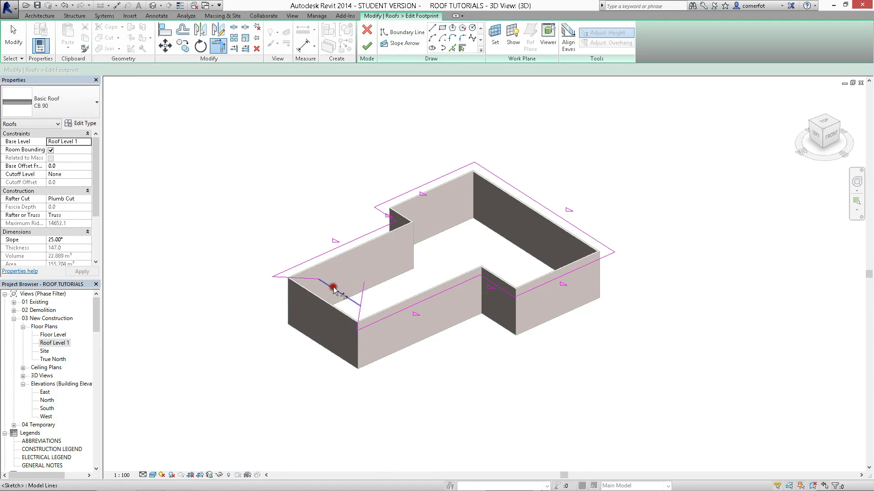
{"action": "left_click", "coordinate": [363, 324]}
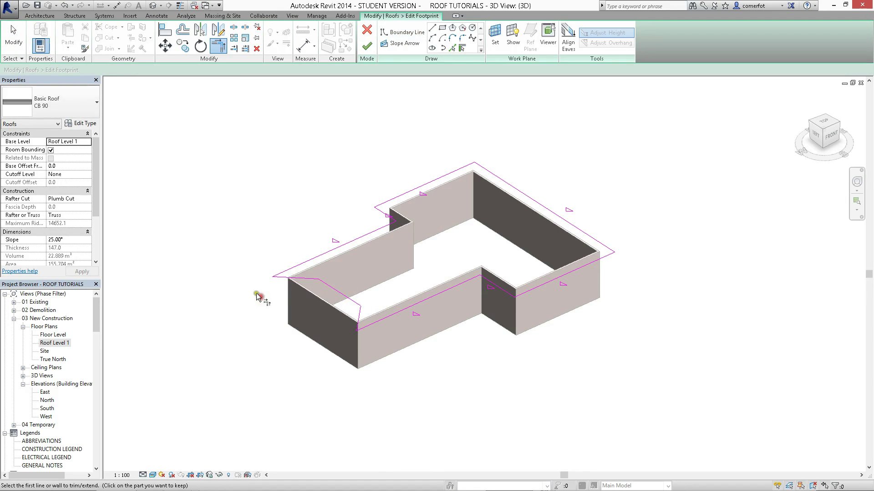
{"action": "key", "text": "Escape"}
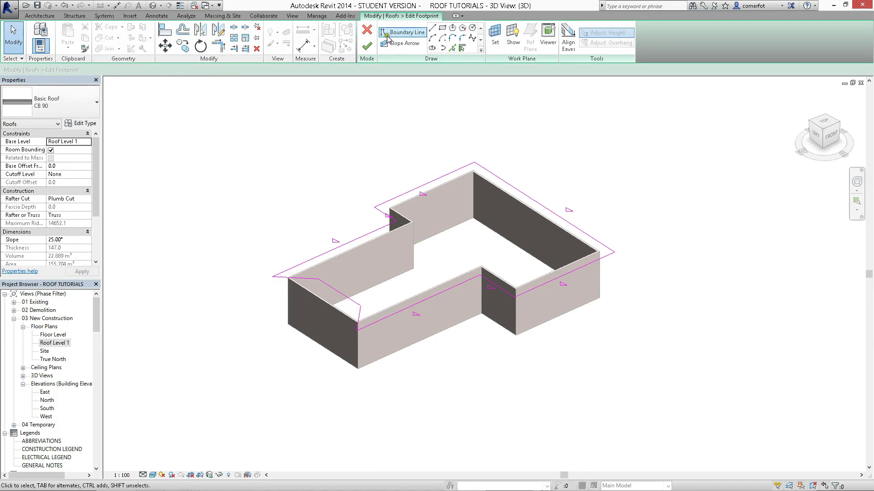
Finish the sketch to rebuild the roof and orbit around it from the front.
{"action": "left_click", "coordinate": [367, 46]}
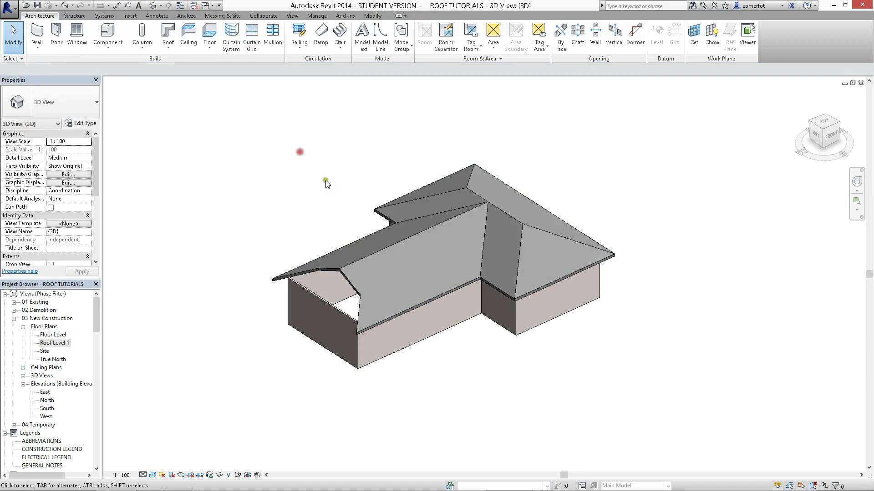
{"action": "middle_click_drag", "start_coordinate": [494, 361], "coordinate": [396, 232], "text": "shift"}
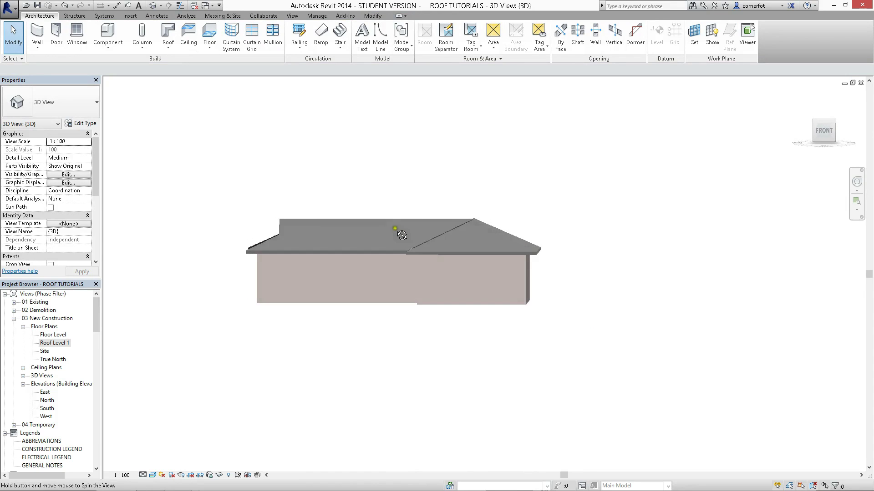
{"action": "middle_click_drag", "start_coordinate": [401, 235], "coordinate": [455, 307], "text": "shift"}
{"action": "scroll", "coordinate": [307, 266], "scroll_direction": "up", "scroll_amount": 3}
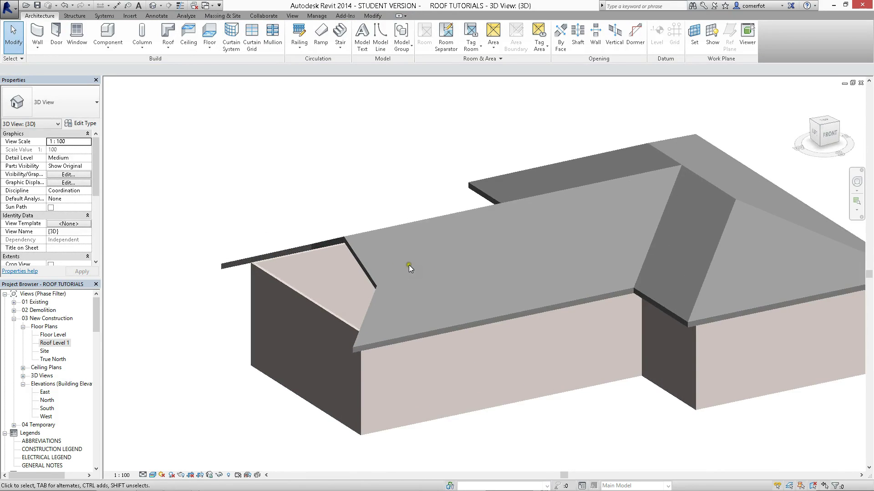
{"action": "scroll", "coordinate": [408, 267], "scroll_direction": "down", "scroll_amount": 4}
Inspect the aligned eaves of the extended front hip, then start a new Roof by Footprint.
{"action": "middle_click_drag", "start_coordinate": [408, 269], "coordinate": [455, 353], "text": "shift"}
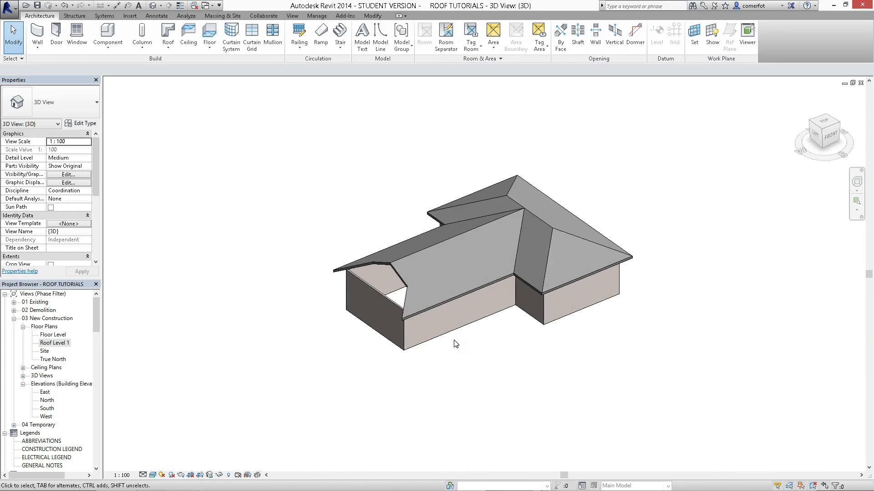
{"action": "scroll", "coordinate": [369, 284], "scroll_direction": "up", "scroll_amount": 3}
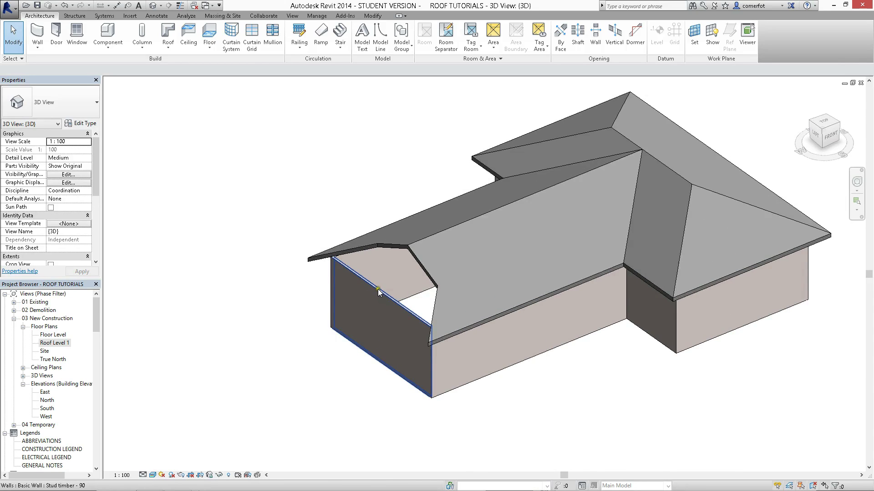
{"action": "scroll", "coordinate": [379, 292], "scroll_direction": "down", "scroll_amount": 3}
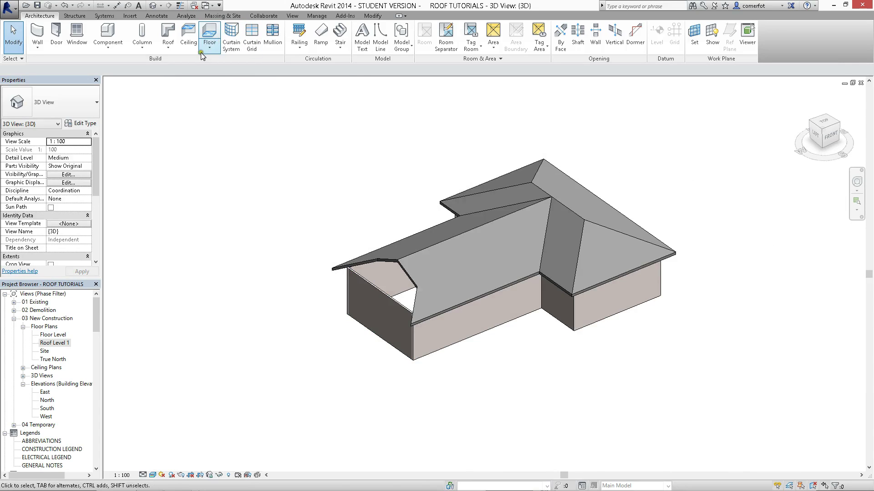
{"action": "left_click", "coordinate": [168, 32]}
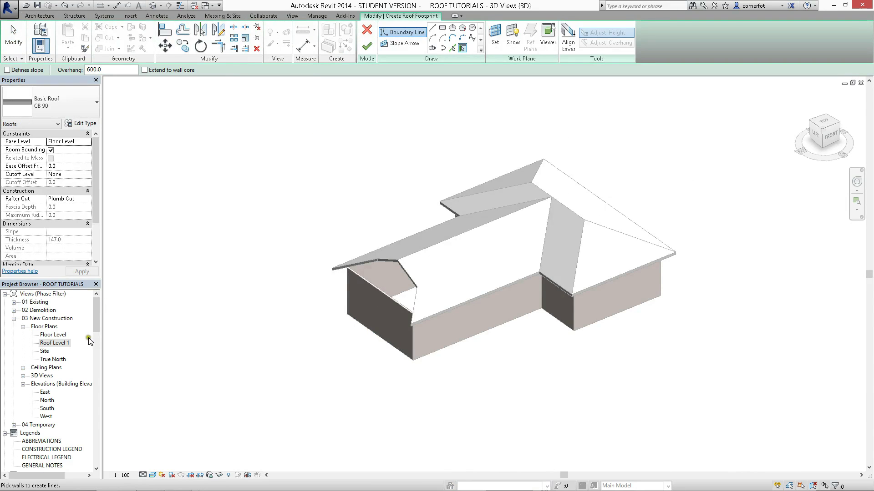
Open Roof Level 1, cancel the unfinished sketch, and start a new footprint roof there.
{"action": "double_click", "coordinate": [52, 343]}
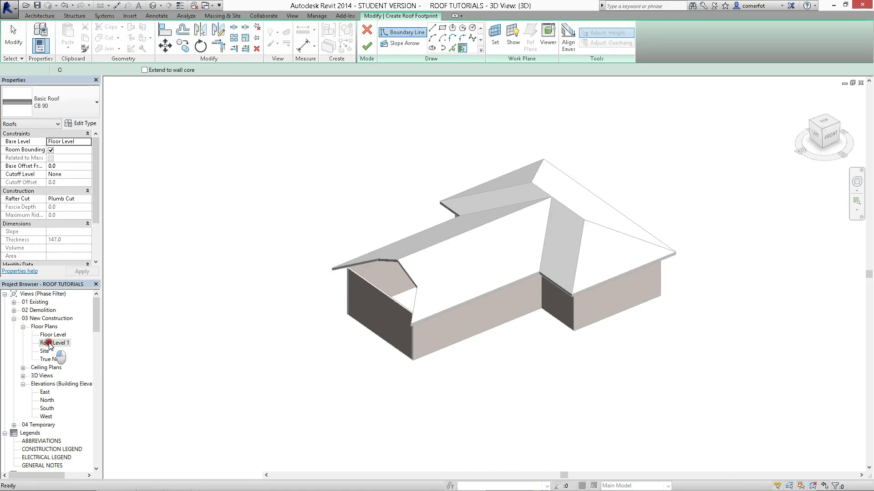
{"action": "scroll", "coordinate": [311, 254], "scroll_direction": "up", "scroll_amount": 5}
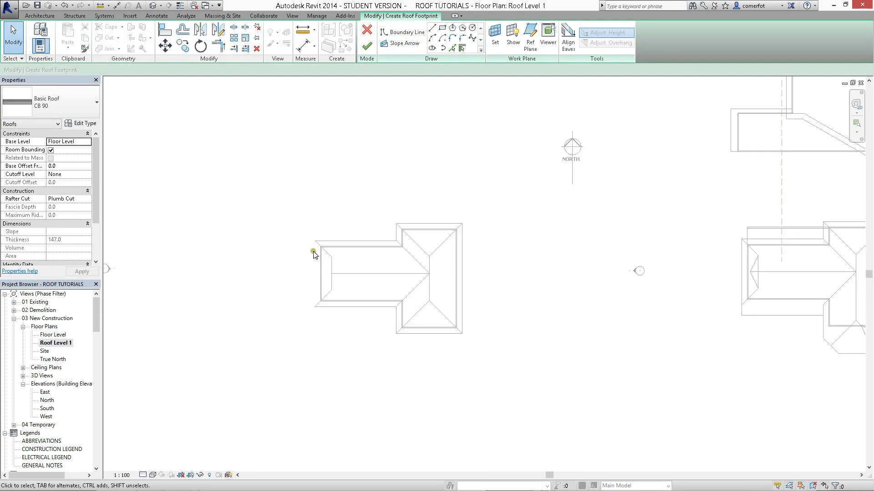
{"action": "left_click", "coordinate": [367, 31]}
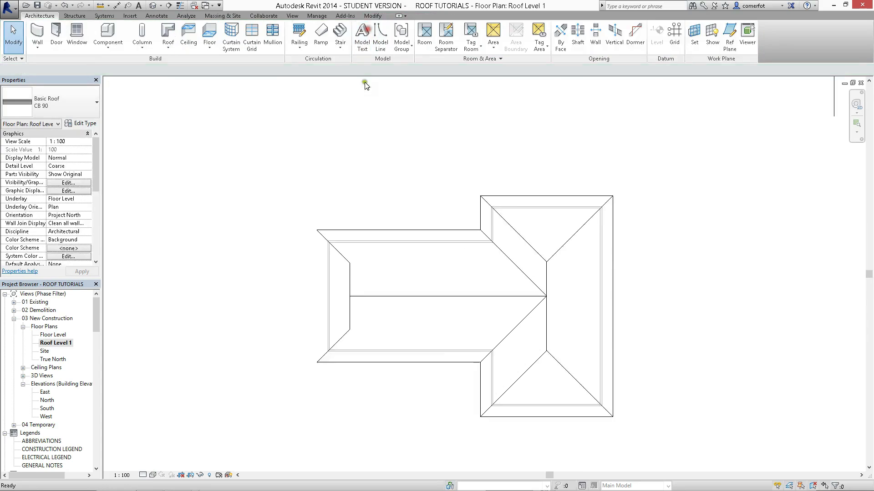
{"action": "left_click", "coordinate": [338, 173]}
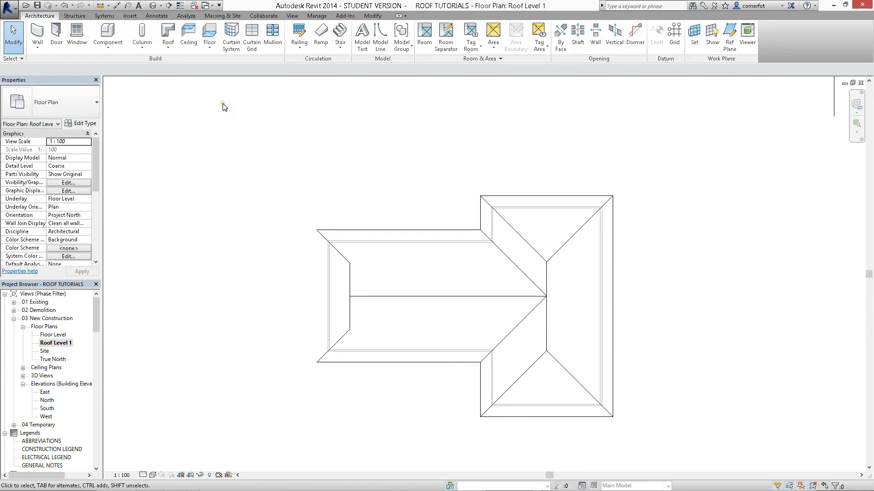
{"action": "left_click", "coordinate": [168, 32]}
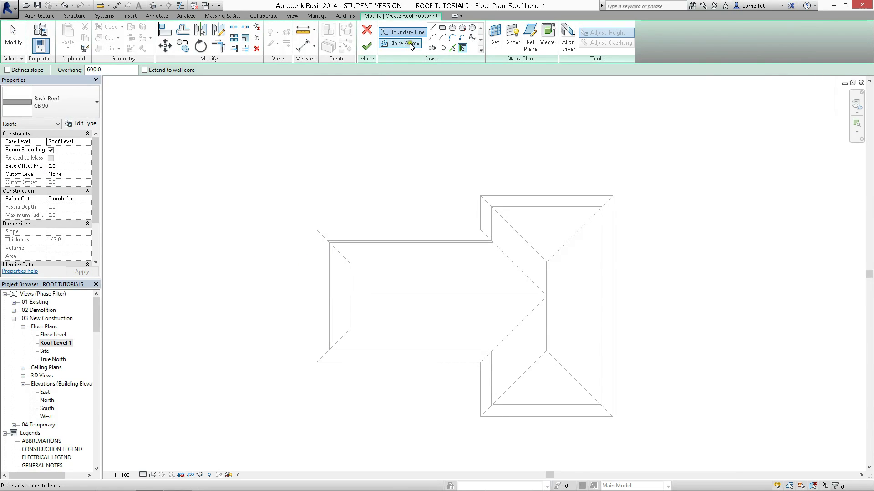
{"action": "left_click", "coordinate": [452, 47]}
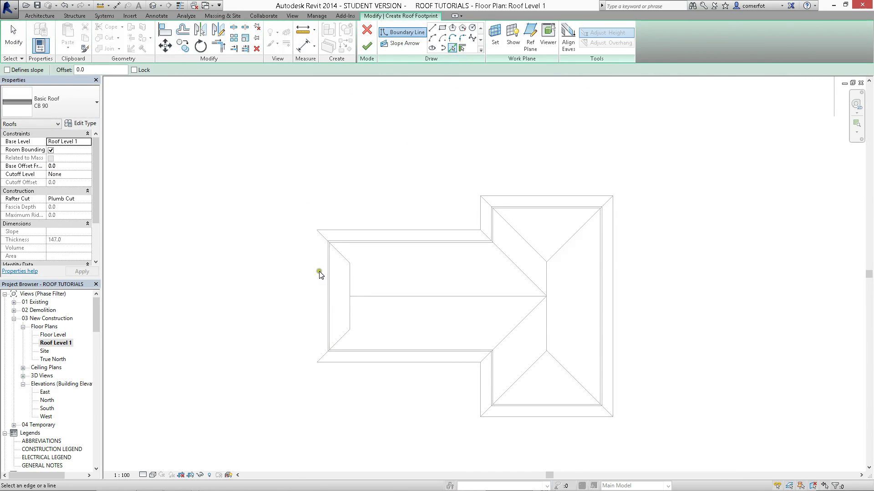
Pick the front wing's end wall as a slope-defining boundary with a 600 offset.
{"action": "left_click", "coordinate": [93, 68]}
{"action": "key", "text": "Return"}
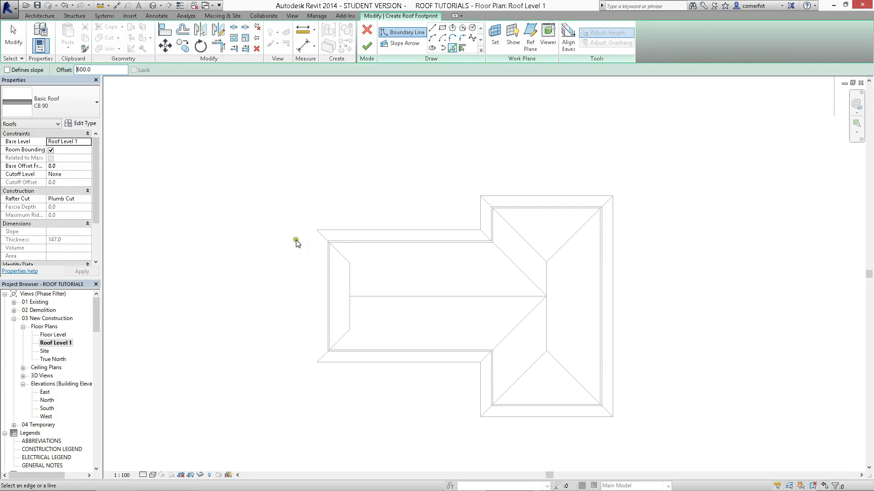
{"action": "left_click", "coordinate": [462, 48]}
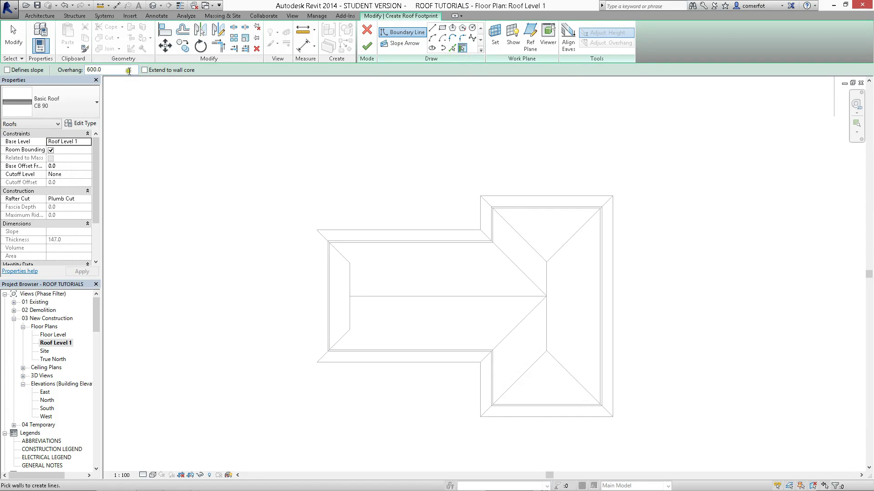
{"action": "left_click", "coordinate": [7, 70]}
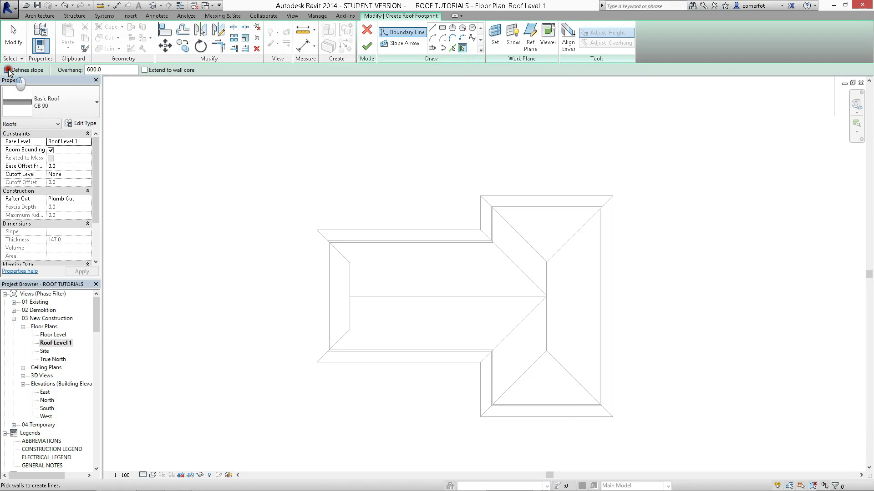
{"action": "left_click", "coordinate": [317, 287]}
{"action": "left_click", "coordinate": [322, 289]}
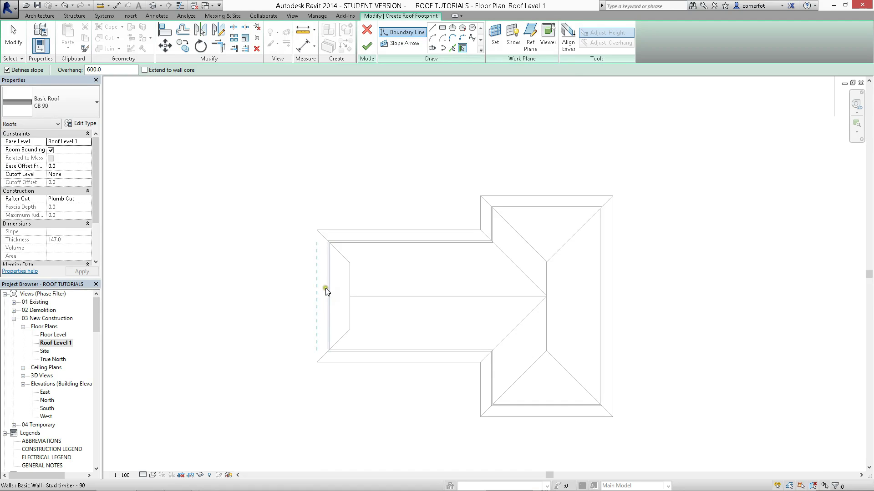
{"action": "left_click", "coordinate": [326, 288]}
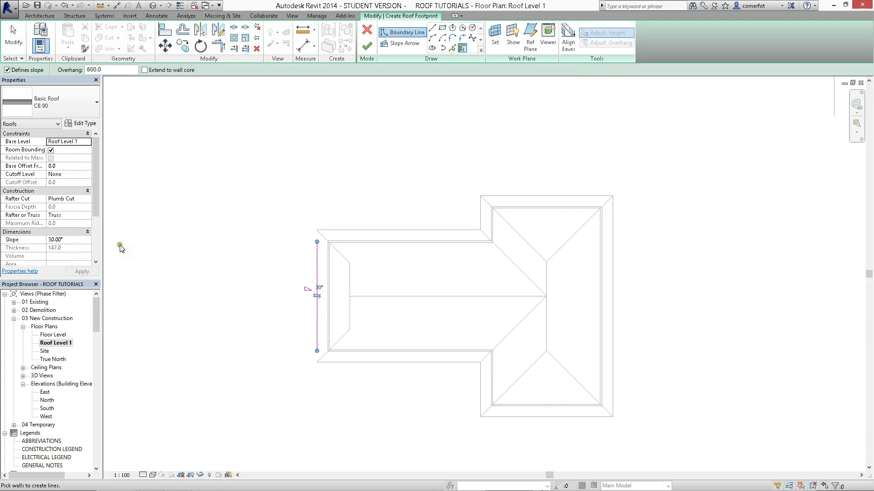
Set that boundary line's slope to 25° and frame the front wing in the plan.
{"action": "left_click", "coordinate": [71, 241]}
{"action": "type", "text": "25"}
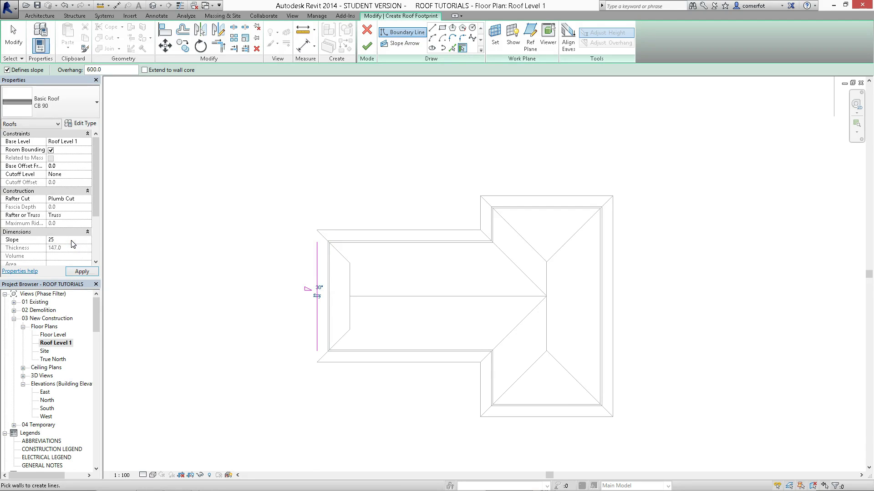
{"action": "key", "text": "Return"}
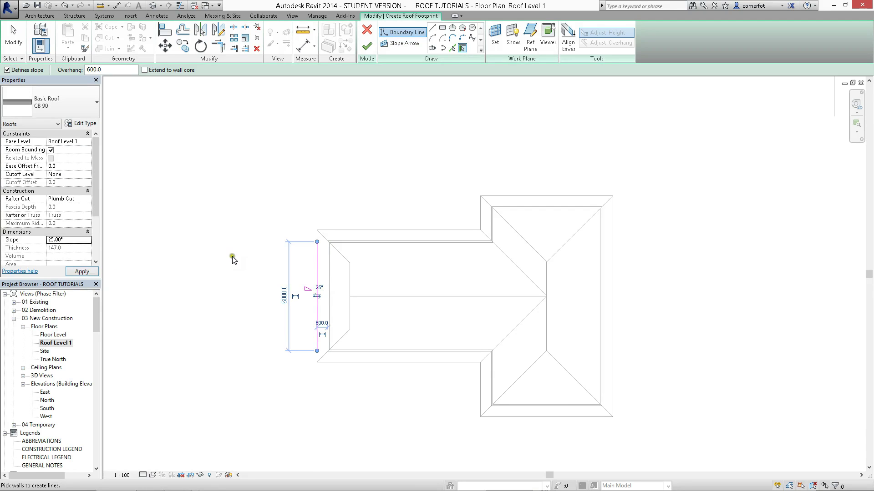
{"action": "key", "text": "Escape"}
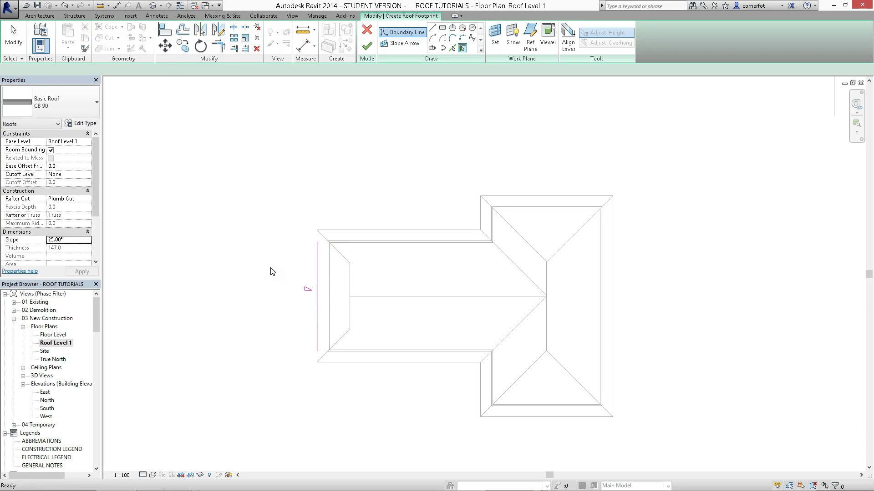
{"action": "key", "text": "Escape"}
{"action": "scroll", "coordinate": [302, 264], "scroll_direction": "up", "scroll_amount": 2}
{"action": "middle_click_drag", "start_coordinate": [299, 258], "coordinate": [220, 248]}
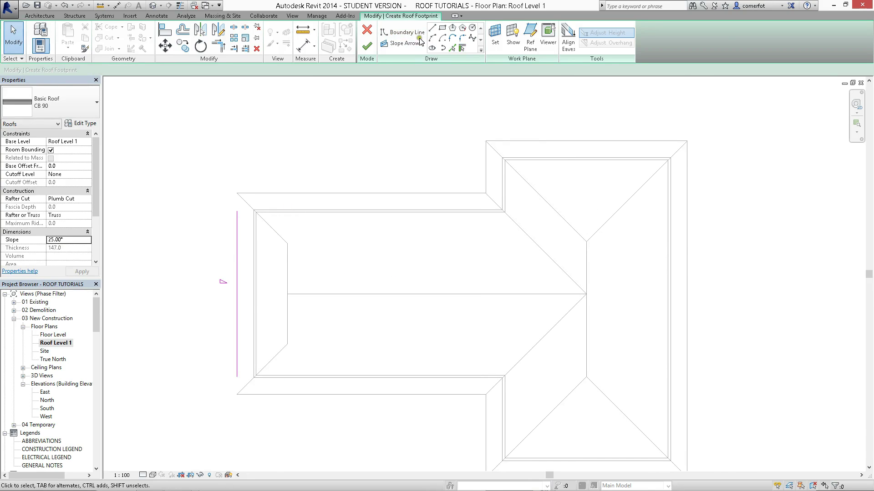
Pick the upper diagonal, vertical and lower diagonal hip edges as non-sloping boundary lines.
{"action": "left_click", "coordinate": [453, 48]}
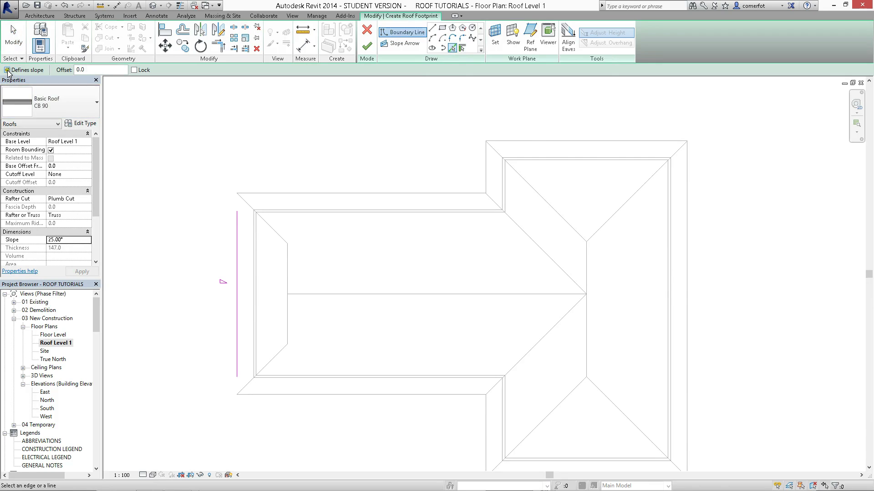
{"action": "left_click", "coordinate": [7, 70]}
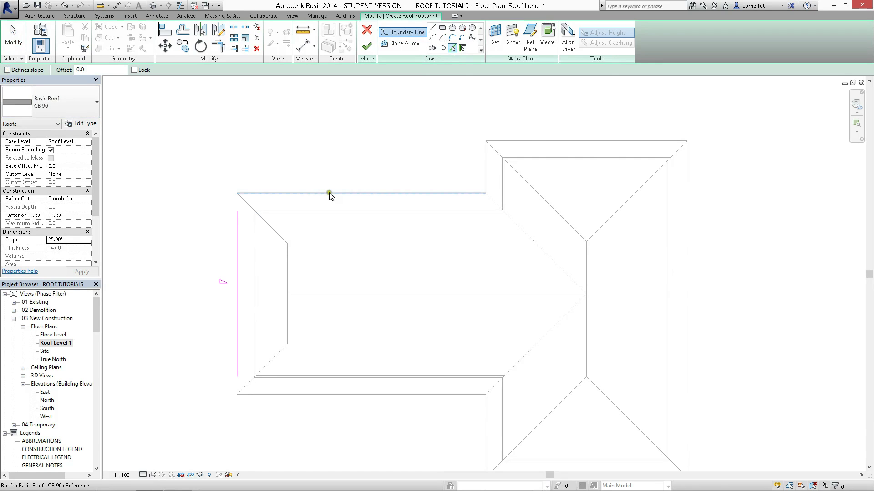
{"action": "left_click", "coordinate": [268, 229]}
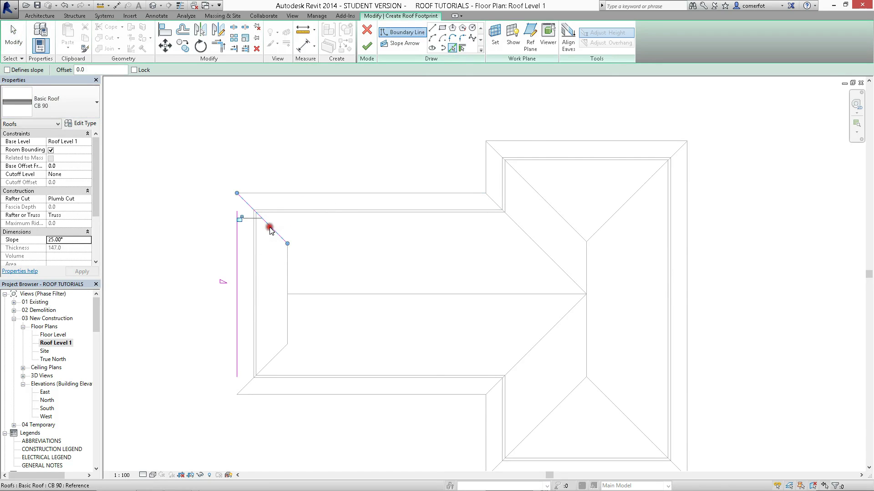
{"action": "left_click", "coordinate": [288, 265]}
{"action": "left_click", "coordinate": [279, 352]}
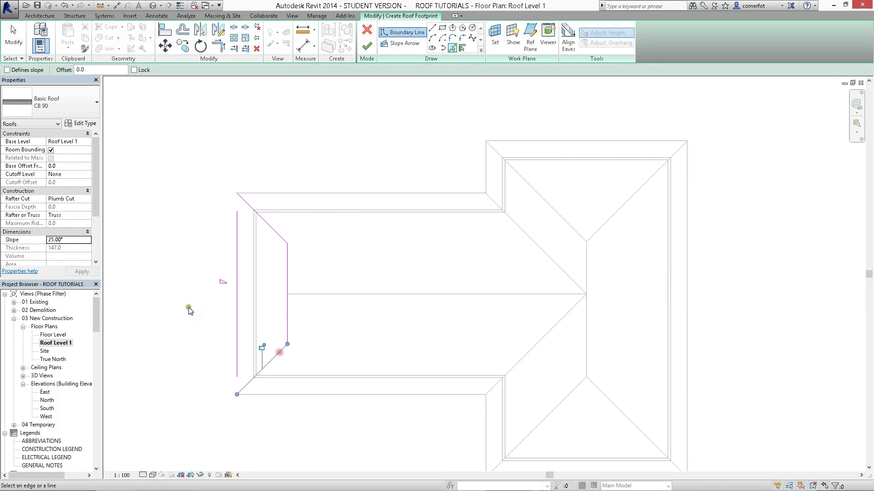
Join the end-wall line to both diagonals with TR, then finish the new 25.00° roof piece.
{"action": "key", "text": "Escape"}
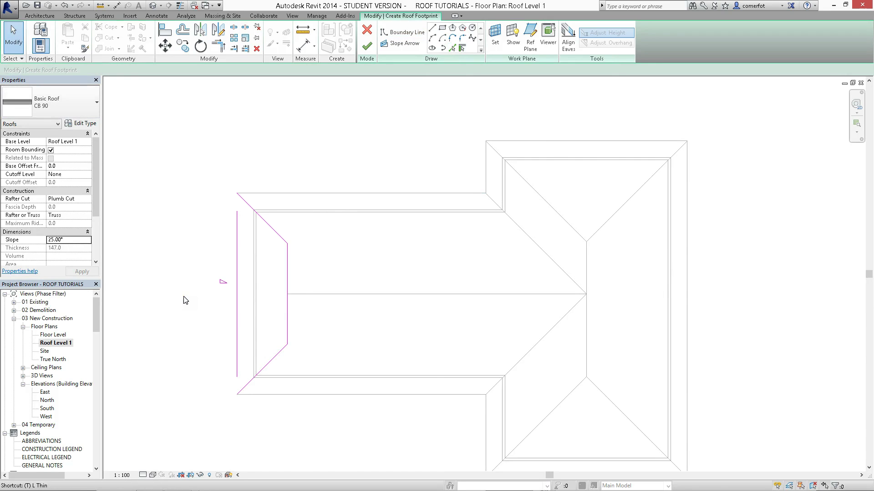
{"action": "key", "text": "t"}
{"action": "key", "text": "r"}
{"action": "left_click", "coordinate": [238, 268]}
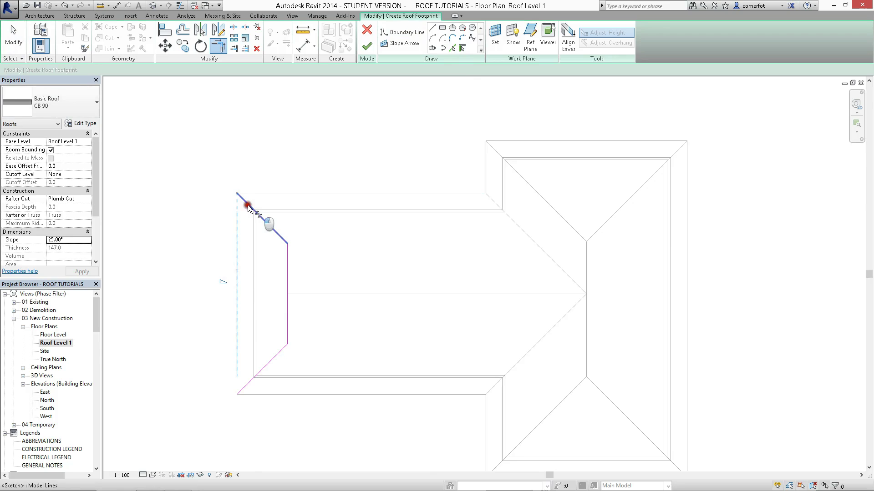
{"action": "left_click", "coordinate": [264, 225]}
{"action": "left_click", "coordinate": [244, 385]}
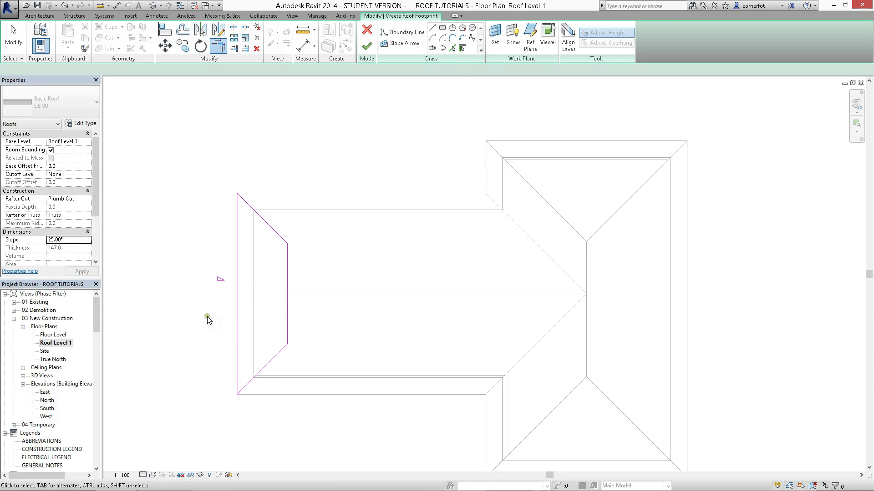
{"action": "key", "text": "Escape"}
{"action": "middle_click_drag", "start_coordinate": [216, 315], "coordinate": [228, 304]}
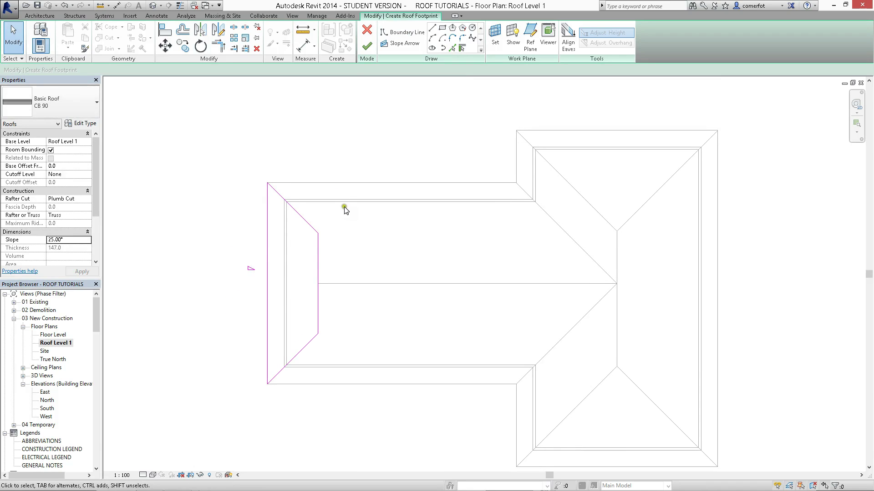
{"action": "left_click", "coordinate": [368, 46]}
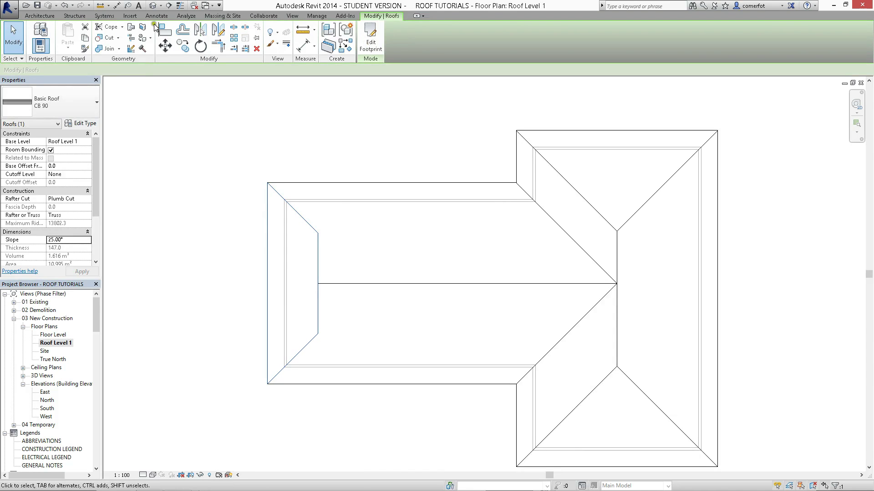
In the 3D view, reopen the front wing roof's footprint and finish the edit.
{"action": "left_click", "coordinate": [153, 6]}
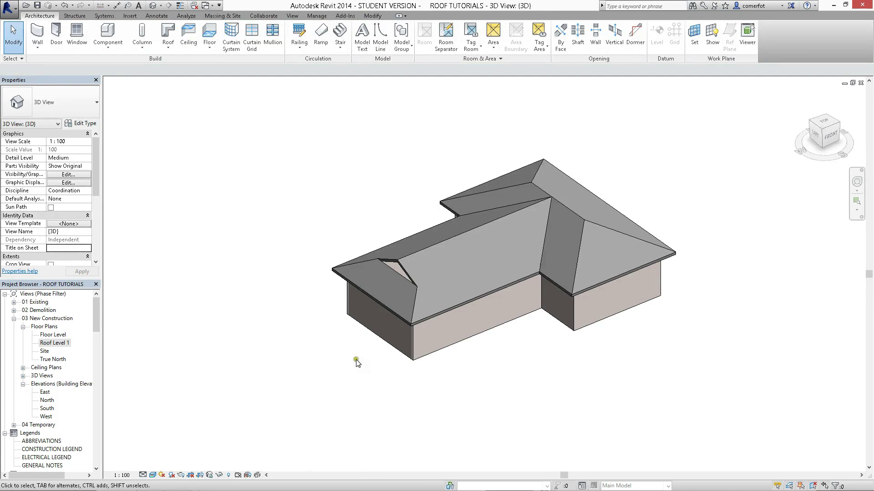
{"action": "left_click", "coordinate": [365, 296]}
{"action": "left_click", "coordinate": [369, 39]}
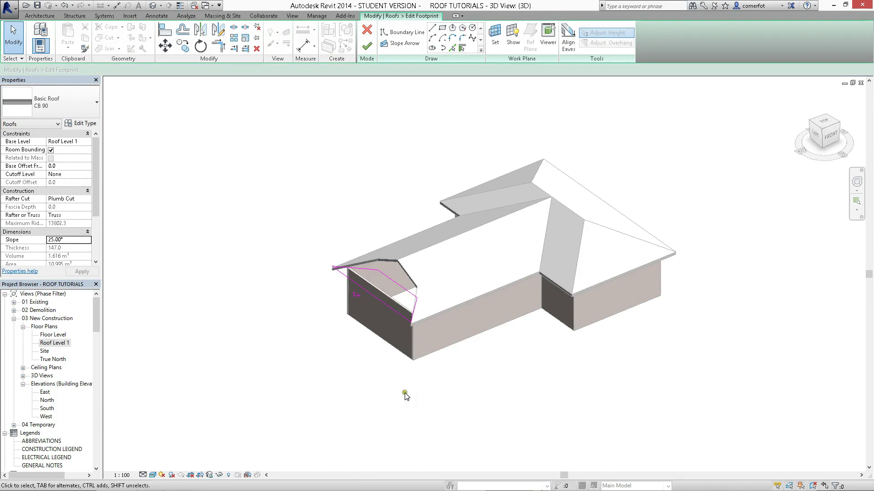
{"action": "middle_click_drag", "start_coordinate": [404, 397], "coordinate": [392, 349], "text": "shift"}
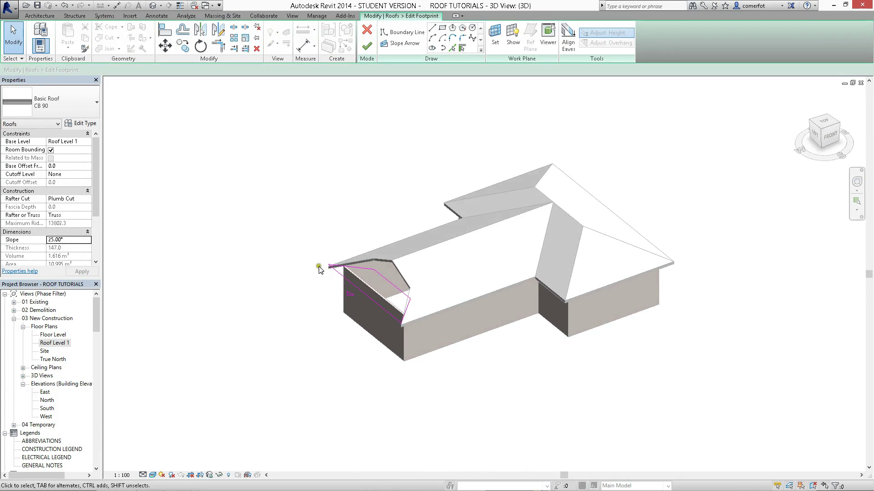
{"action": "scroll", "coordinate": [320, 270], "scroll_direction": "up", "scroll_amount": 2}
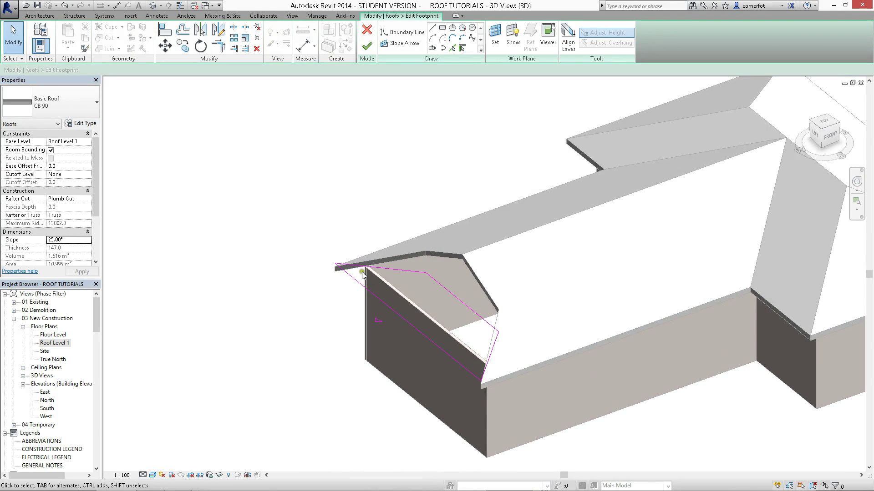
{"action": "scroll", "coordinate": [362, 271], "scroll_direction": "down", "scroll_amount": 2}
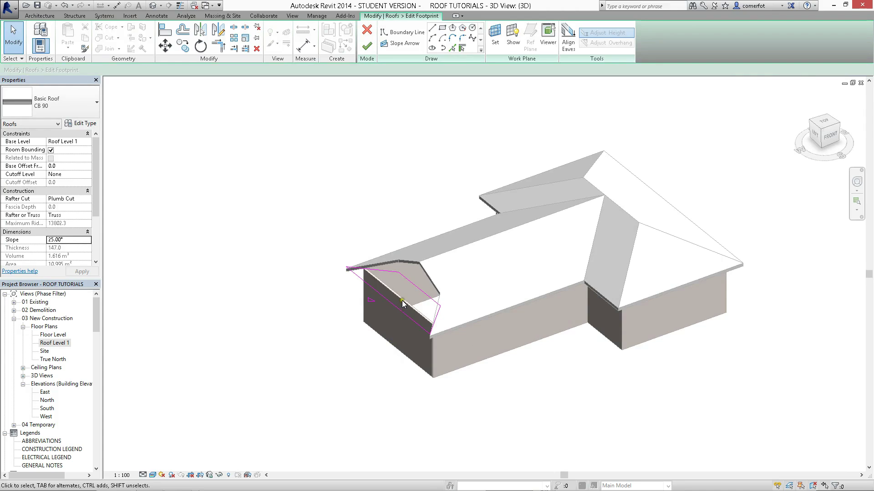
{"action": "scroll", "coordinate": [402, 301], "scroll_direction": "up", "scroll_amount": 2}
{"action": "scroll", "coordinate": [402, 300], "scroll_direction": "up", "scroll_amount": 1}
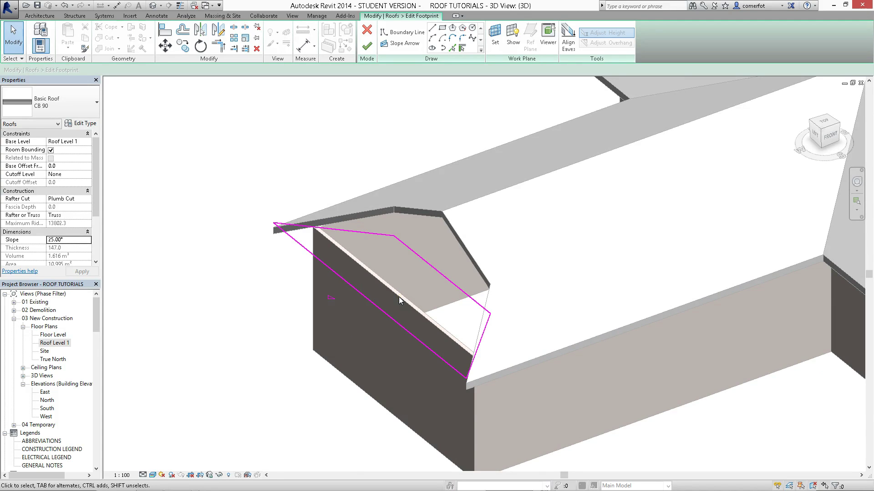
{"action": "left_click", "coordinate": [367, 45]}
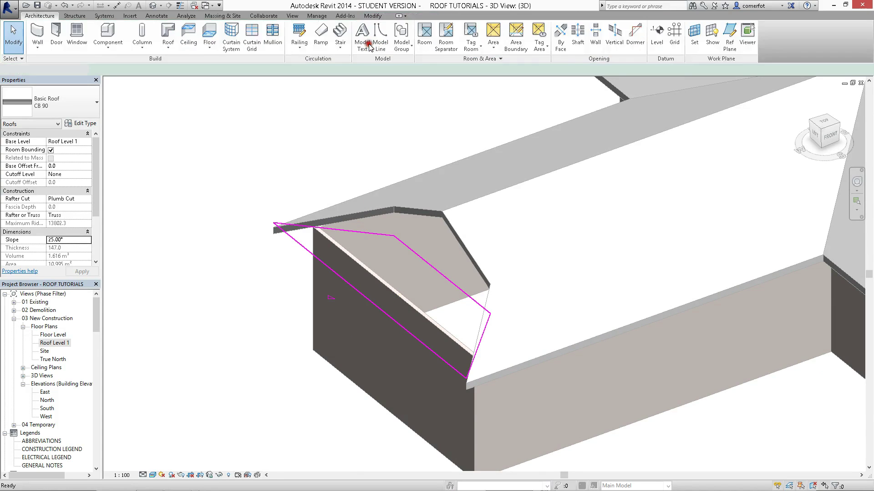
Inspect the finished roofs from a near-front angle and reselect the main roof.
{"action": "left_click", "coordinate": [251, 288]}
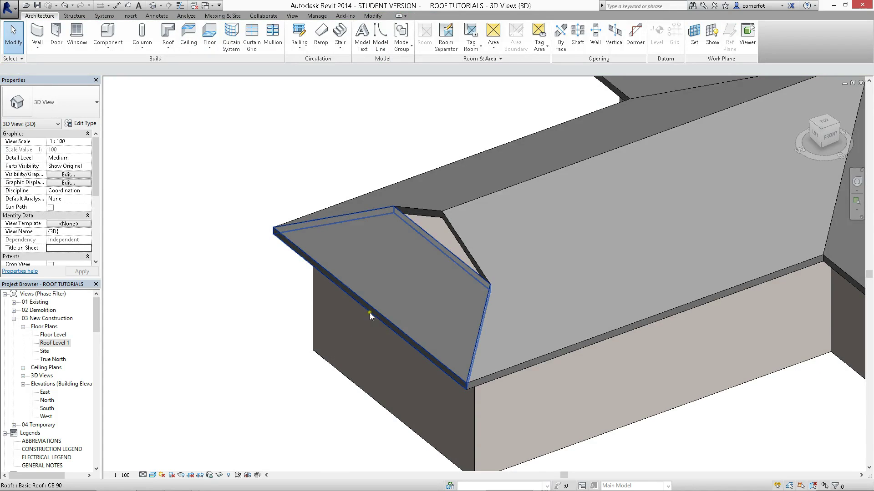
{"action": "scroll", "coordinate": [494, 361], "scroll_direction": "down", "scroll_amount": 3}
{"action": "middle_click_drag", "start_coordinate": [468, 418], "coordinate": [490, 383], "text": "shift"}
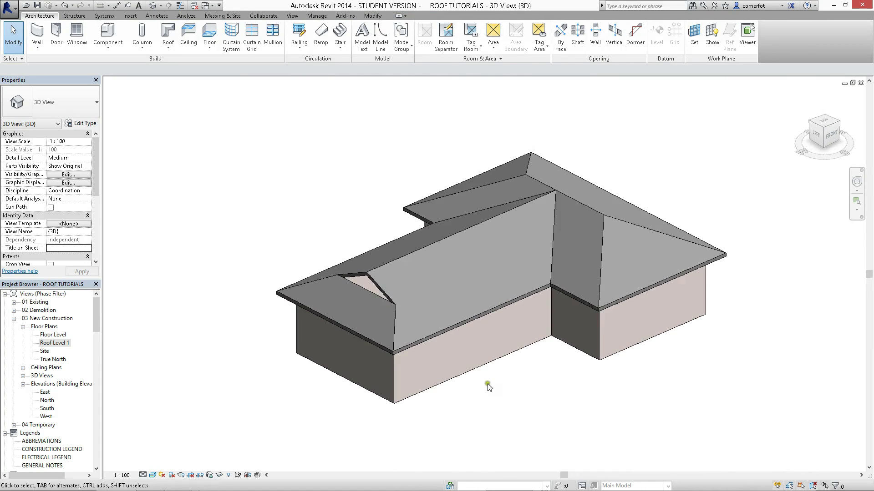
{"action": "left_click", "coordinate": [386, 265]}
{"action": "middle_click_drag", "start_coordinate": [500, 397], "coordinate": [458, 382], "text": "shift"}
{"action": "left_click", "coordinate": [527, 375]}
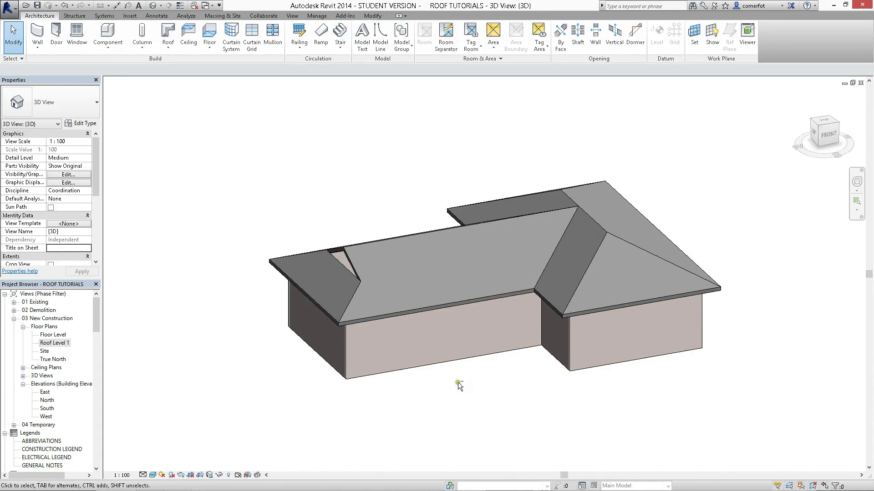
{"action": "left_click", "coordinate": [365, 243]}
In the main roof's footprint, replace the front hip line with a boundary line to the wall corner.
{"action": "middle_click_drag", "start_coordinate": [345, 160], "coordinate": [370, 215], "text": "shift"}
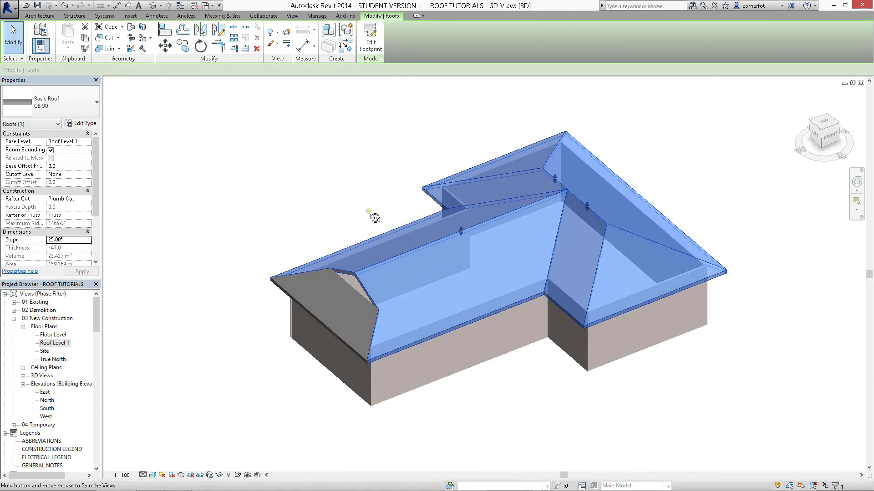
{"action": "left_click", "coordinate": [369, 40]}
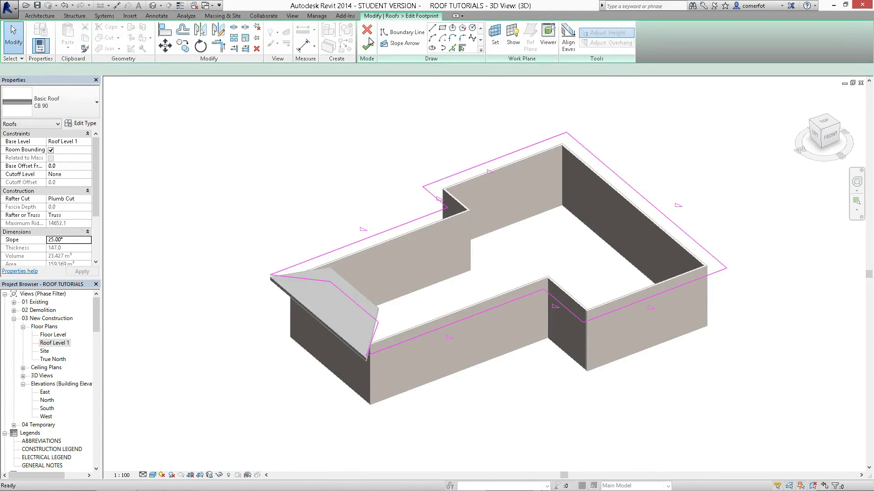
{"action": "left_click", "coordinate": [364, 313]}
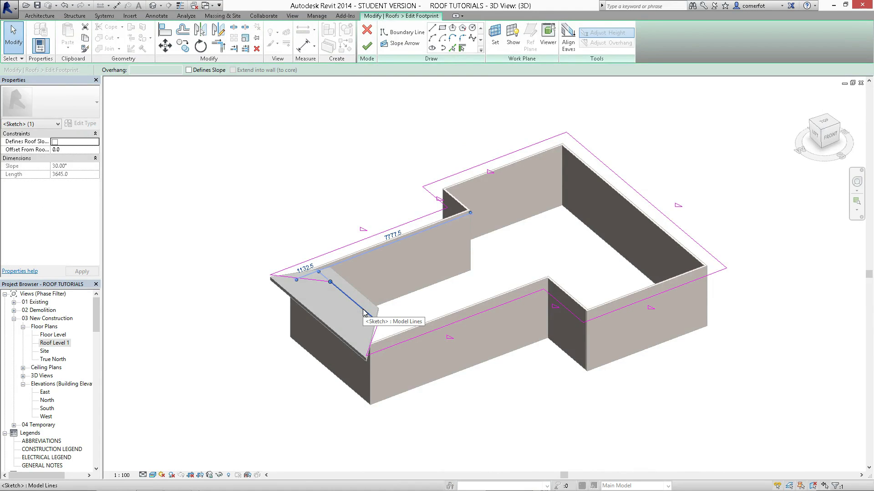
{"action": "key", "text": "Delete"}
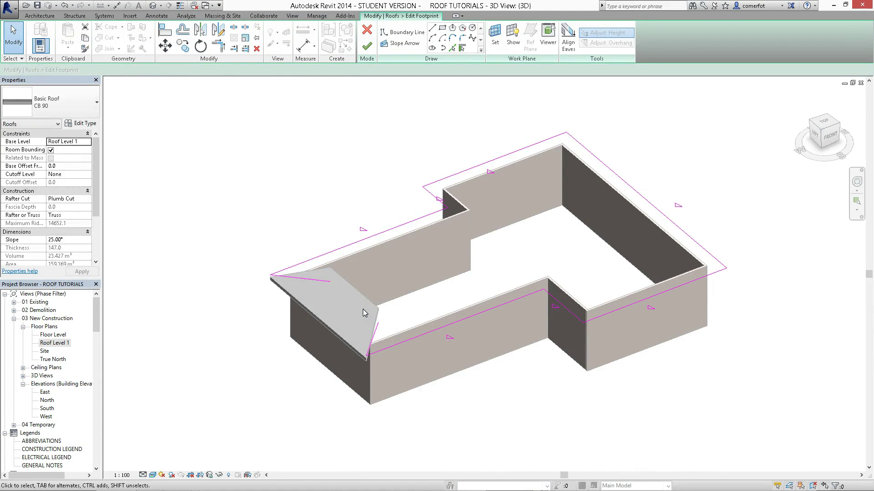
{"action": "left_click", "coordinate": [399, 33]}
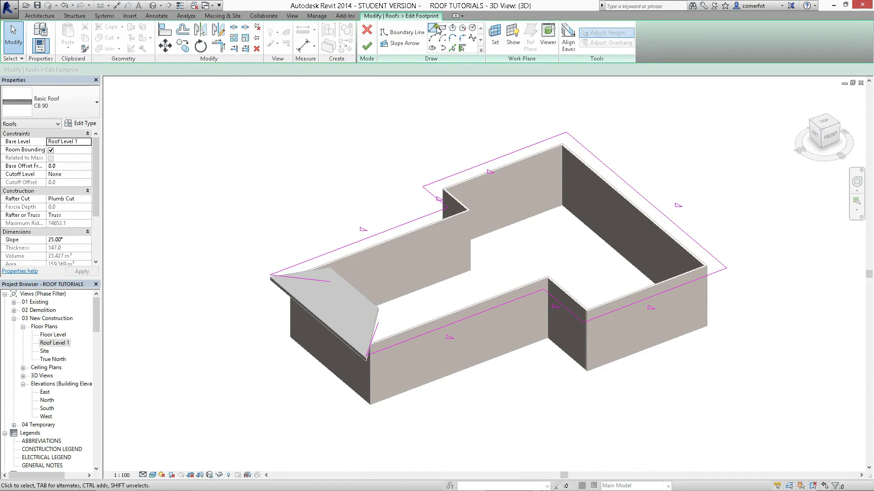
{"action": "left_click", "coordinate": [301, 278]}
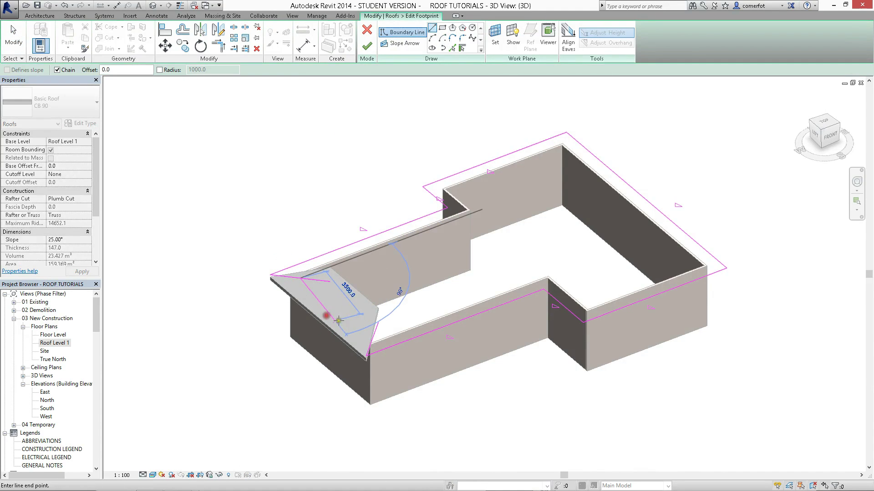
{"action": "left_click", "coordinate": [372, 341]}
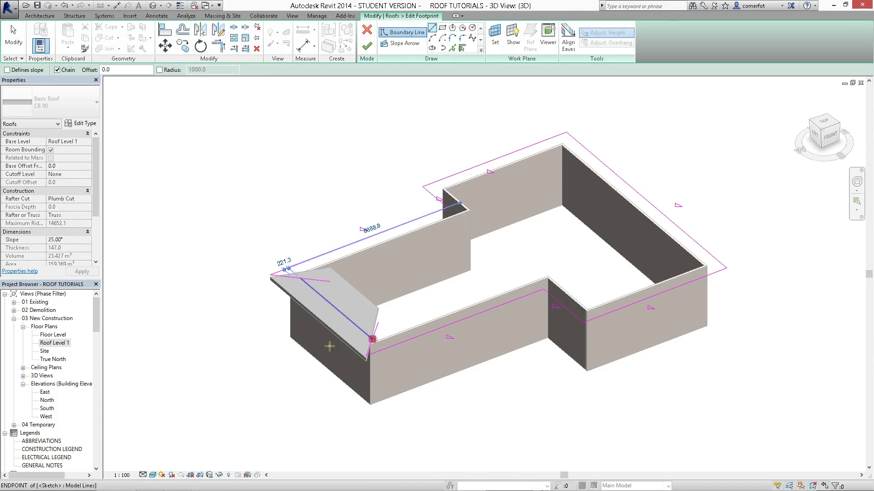
{"action": "key", "text": "Escape"}
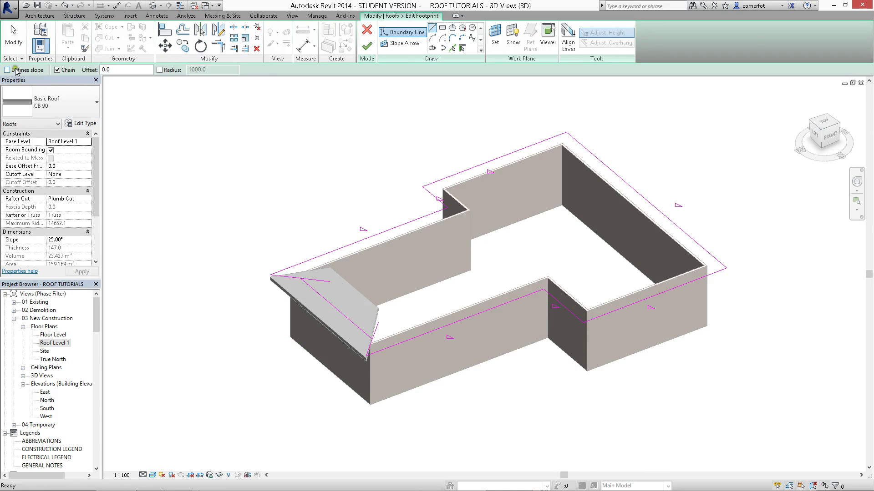
Draw a boundary line from the front hip to the inner wall corner, delete the diagonal, and finish.
{"action": "left_click", "coordinate": [330, 281]}
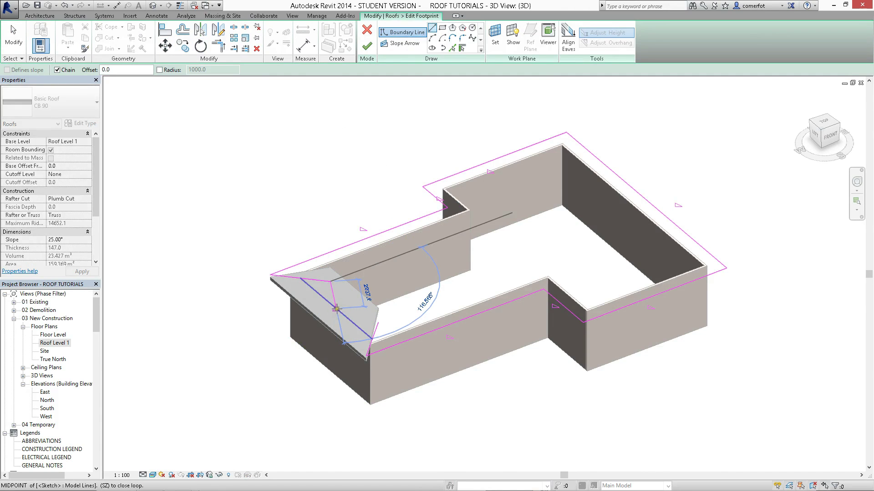
{"action": "left_click", "coordinate": [336, 309]}
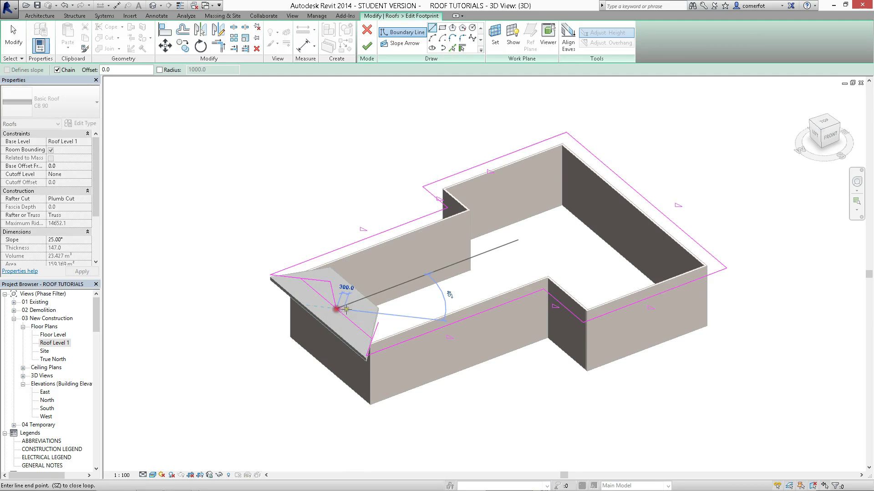
{"action": "left_click", "coordinate": [378, 323]}
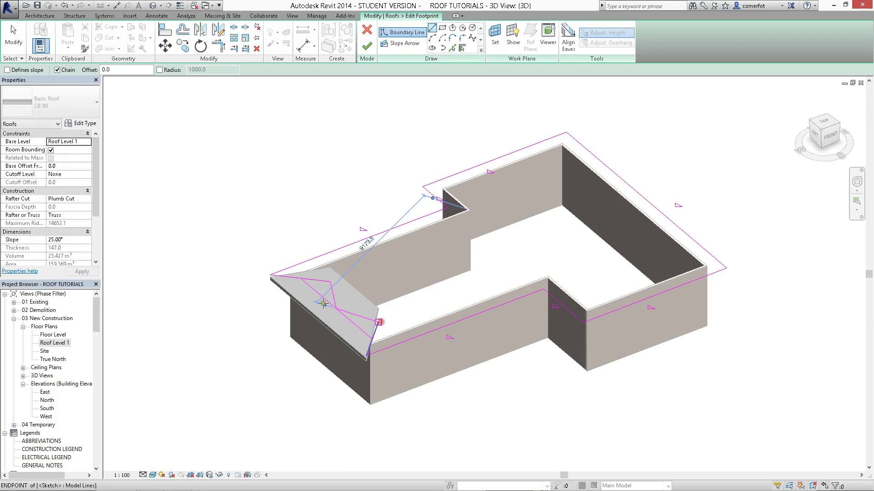
{"action": "key", "text": "Escape"}
{"action": "key", "text": "Escape"}
{"action": "left_click", "coordinate": [323, 300]}
{"action": "key", "text": "Delete"}
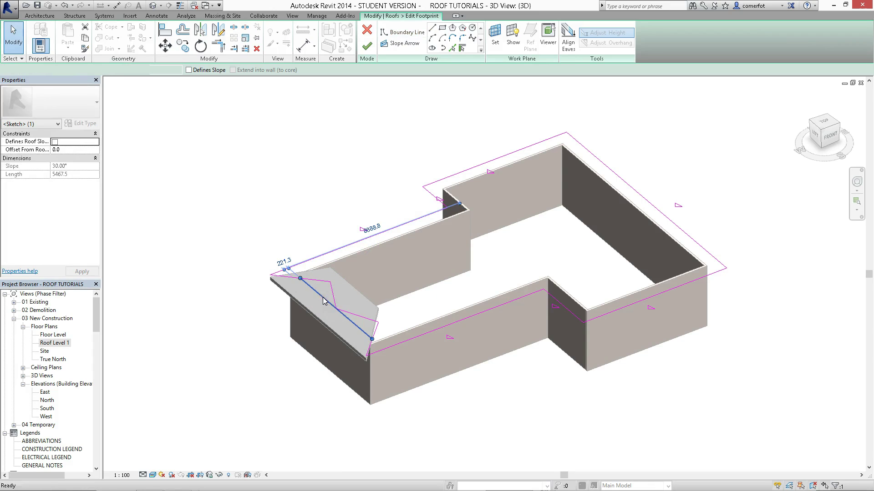
{"action": "mouse_move", "coordinate": [479, 397]}
{"action": "middle_mouse_down", "text": "shift"}
{"action": "mouse_move", "coordinate": [486, 402]}
{"action": "mouse_move", "coordinate": [421, 306]}
{"action": "mouse_move", "coordinate": [417, 282]}
{"action": "mouse_move", "coordinate": [404, 299]}
{"action": "mouse_move", "coordinate": [476, 385]}
{"action": "mouse_move", "coordinate": [433, 368]}
{"action": "mouse_move", "coordinate": [464, 409]}
{"action": "mouse_move", "coordinate": [457, 401]}
{"action": "middle_mouse_up", "text": "shift"}
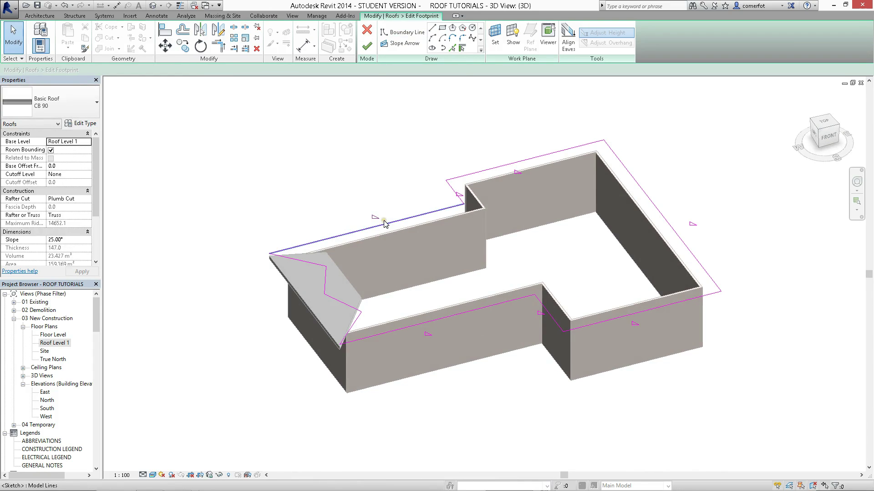
{"action": "left_click", "coordinate": [370, 45]}
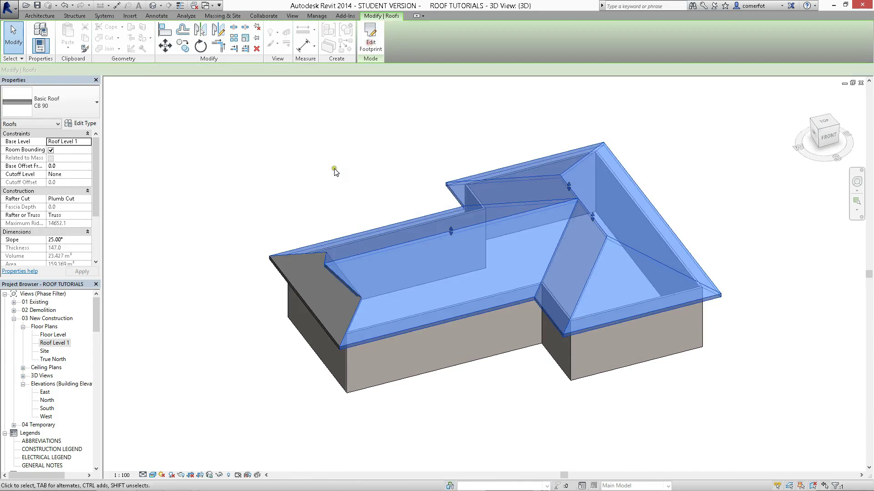
{"action": "left_click", "coordinate": [254, 330]}
{"action": "middle_click_drag", "start_coordinate": [416, 444], "coordinate": [370, 250], "text": "shift"}
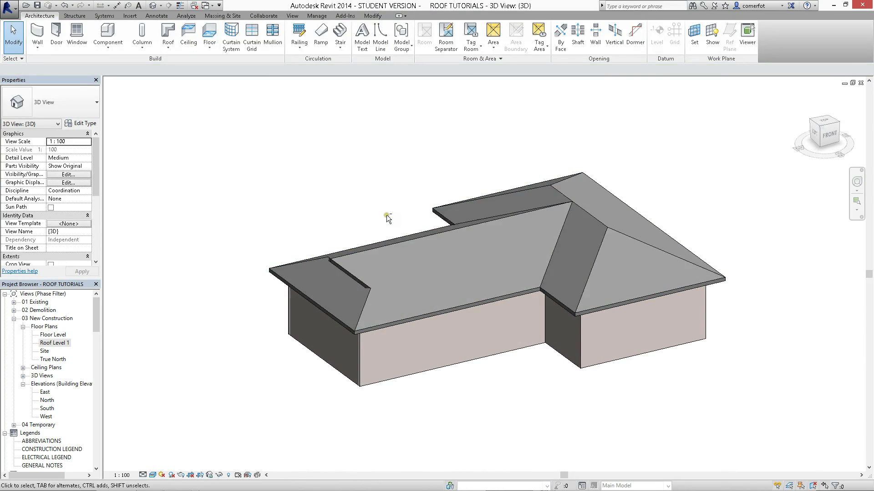
{"action": "middle_click_drag", "start_coordinate": [390, 218], "coordinate": [374, 182], "text": "shift"}
{"action": "scroll", "coordinate": [374, 182], "scroll_direction": "down", "scroll_amount": 5}
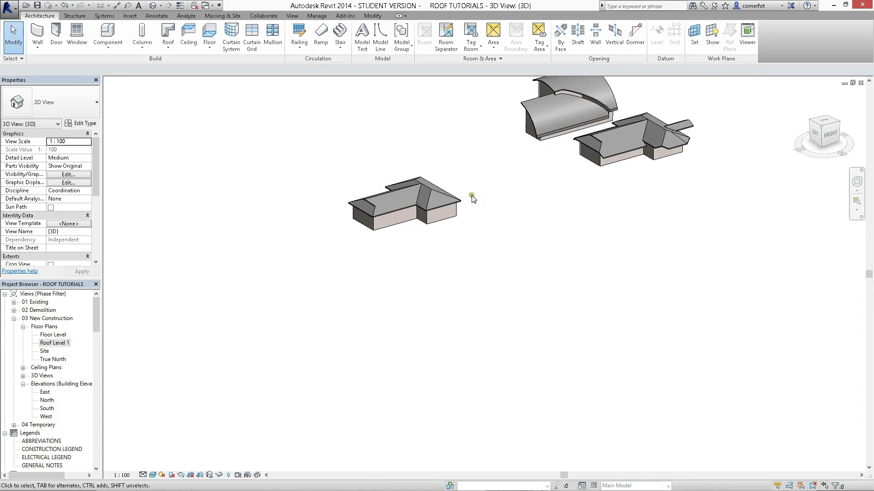
{"action": "scroll", "coordinate": [474, 196], "scroll_direction": "up", "scroll_amount": 2}
{"action": "scroll", "coordinate": [457, 202], "scroll_direction": "up", "scroll_amount": 3}
{"action": "scroll", "coordinate": [549, 193], "scroll_direction": "down", "scroll_amount": 2}
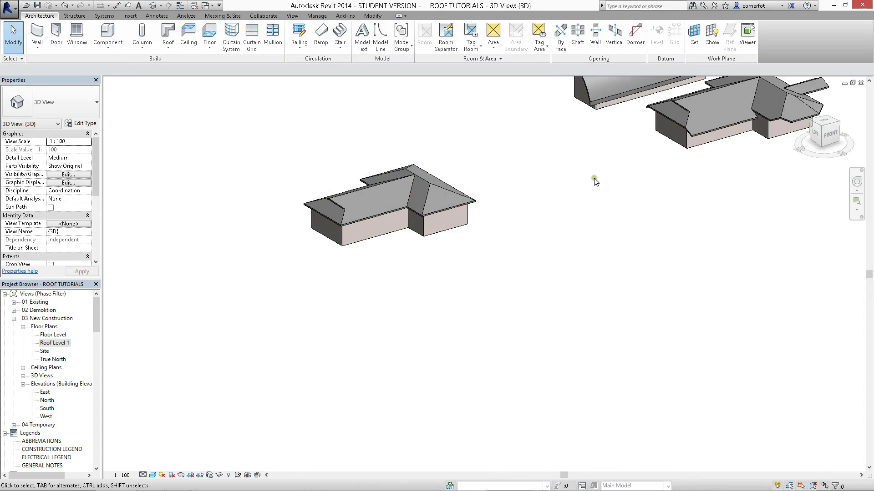
{"action": "middle_click_drag", "start_coordinate": [454, 173], "coordinate": [433, 211], "text": "shift"}
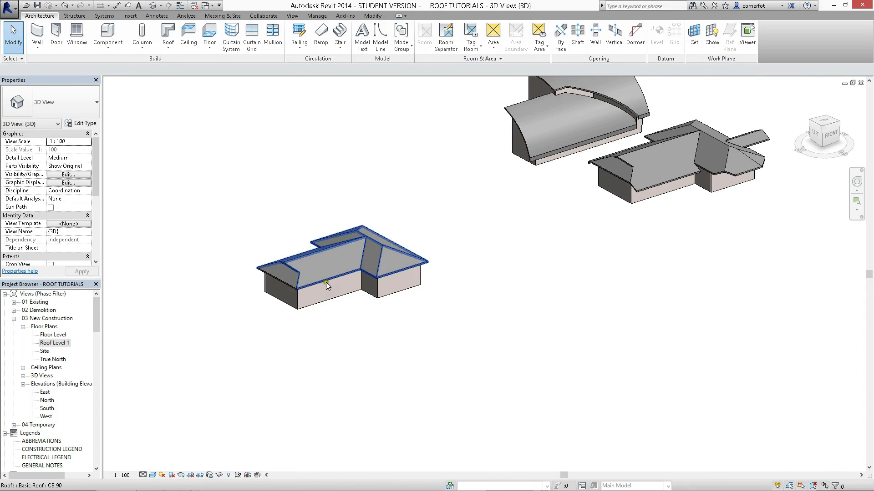
{"action": "scroll", "coordinate": [324, 284], "scroll_direction": "up", "scroll_amount": 3}
{"action": "scroll", "coordinate": [324, 284], "scroll_direction": "down", "scroll_amount": 3}
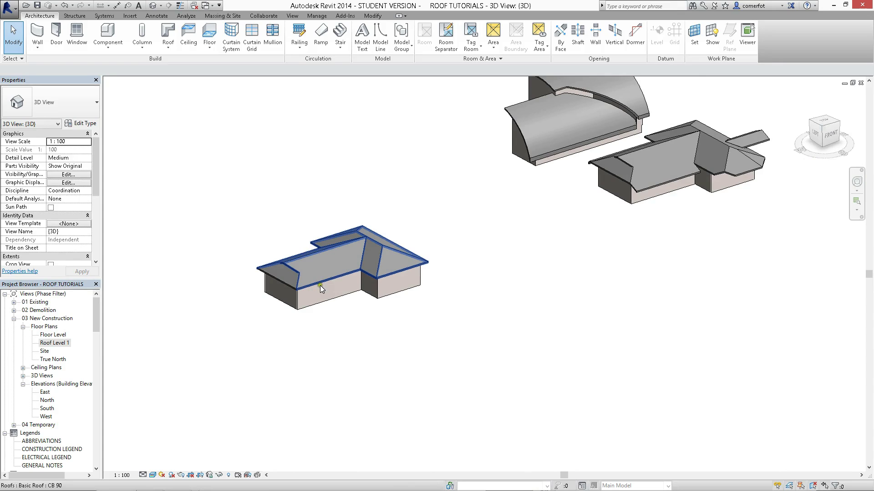
{"action": "mouse_move", "coordinate": [334, 288]}
{"action": "middle_mouse_down", "text": "shift"}
{"action": "mouse_move", "coordinate": [341, 354]}
{"action": "mouse_move", "coordinate": [337, 291]}
{"action": "middle_mouse_up", "text": "shift"}
{"action": "scroll", "coordinate": [337, 293], "scroll_direction": "up", "scroll_amount": 3}
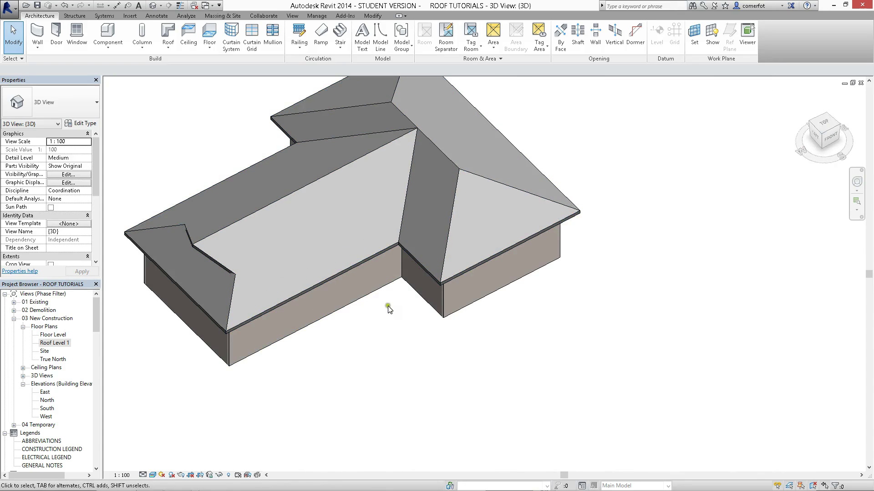
{"action": "scroll", "coordinate": [403, 322], "scroll_direction": "down", "scroll_amount": 2}
{"action": "middle_click_drag", "start_coordinate": [403, 322], "coordinate": [378, 326], "text": "shift"}
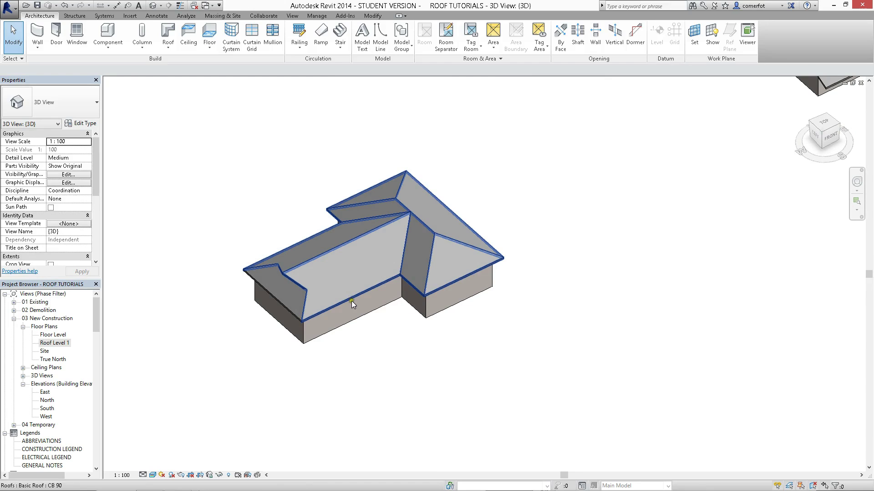
{"action": "middle_click_drag", "start_coordinate": [391, 380], "coordinate": [387, 308], "text": "shift"}
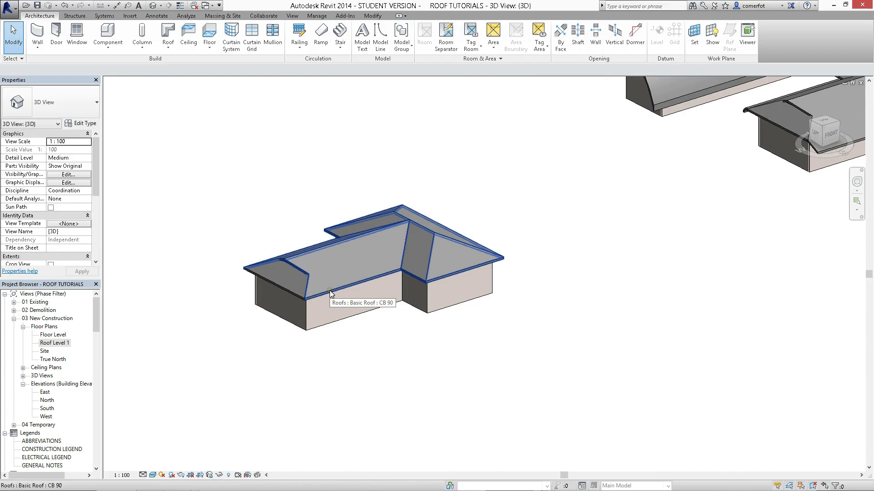
{"action": "scroll", "coordinate": [329, 291], "scroll_direction": "down", "scroll_amount": 2}
{"action": "scroll", "coordinate": [329, 290], "scroll_direction": "up", "scroll_amount": 2}
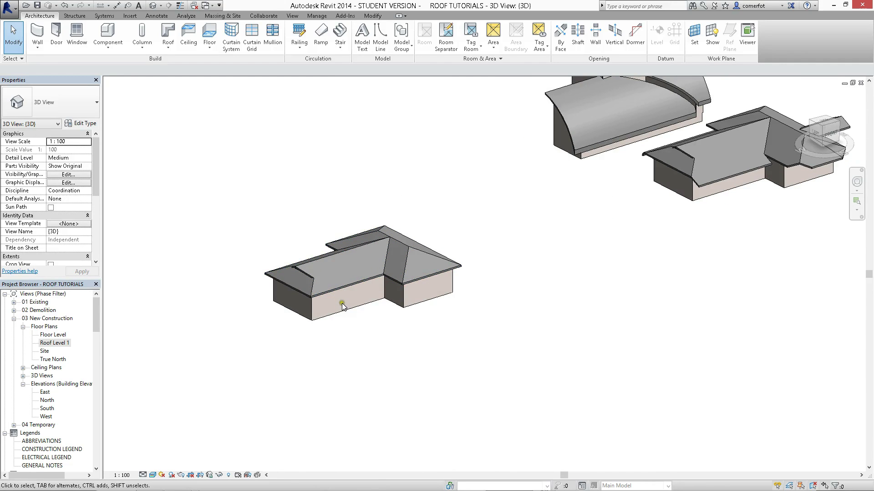
{"action": "left_click", "coordinate": [339, 288]}
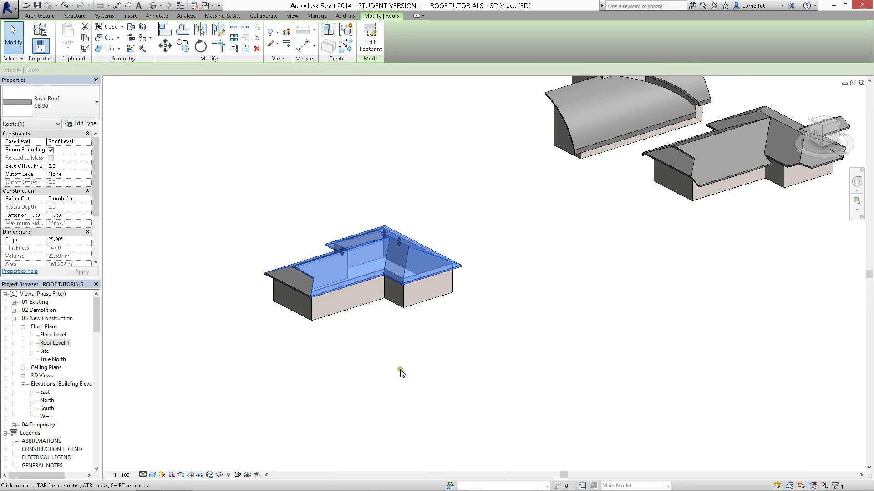
Open the roof's footprint and finish it unchanged to rebuild the roof.
{"action": "middle_click_drag", "start_coordinate": [406, 376], "coordinate": [390, 412], "text": "shift"}
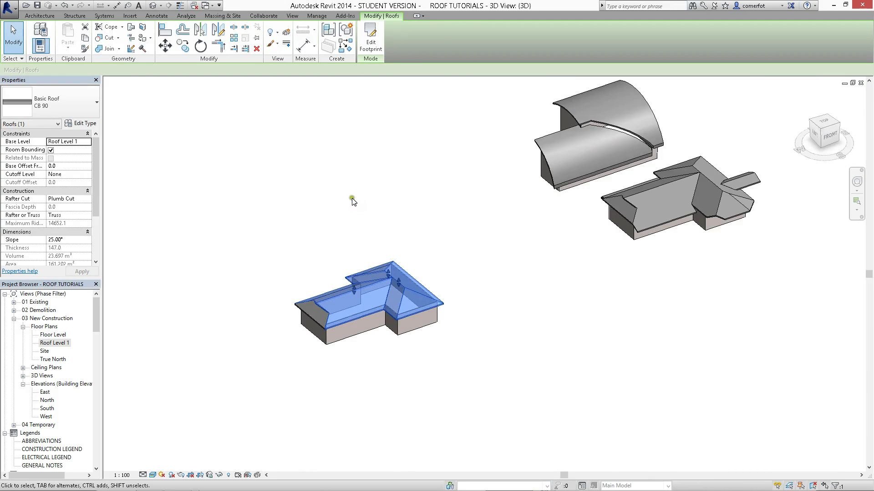
{"action": "left_click", "coordinate": [371, 36]}
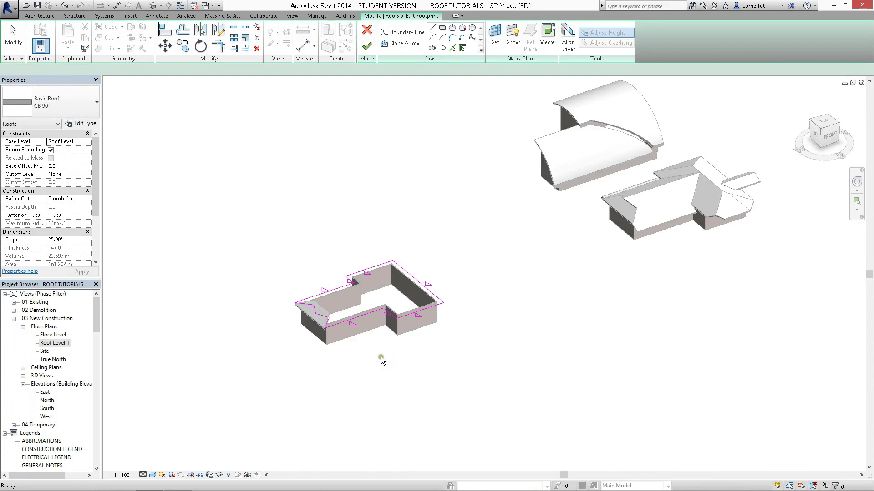
{"action": "mouse_move", "coordinate": [381, 394]}
{"action": "middle_mouse_down", "text": "shift"}
{"action": "mouse_move", "coordinate": [380, 409]}
{"action": "mouse_move", "coordinate": [356, 302]}
{"action": "mouse_move", "coordinate": [364, 284]}
{"action": "mouse_move", "coordinate": [363, 337]}
{"action": "middle_mouse_up", "text": "shift"}
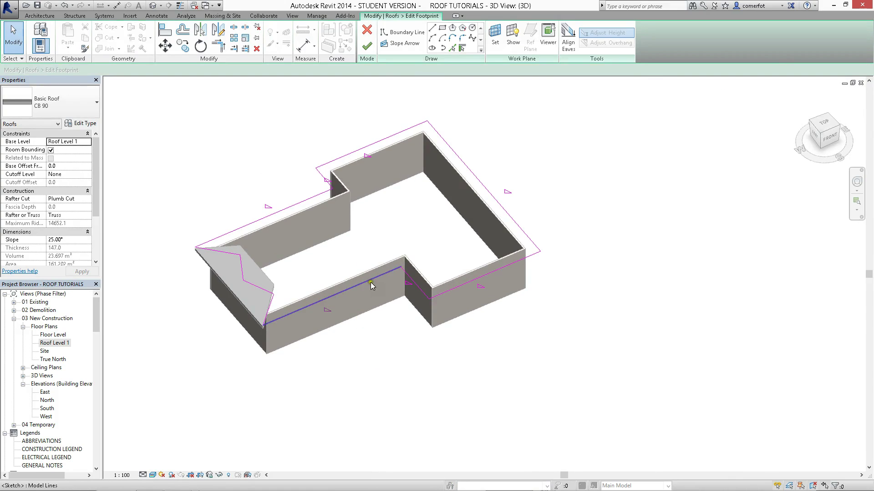
{"action": "left_click", "coordinate": [367, 46]}
{"action": "scroll", "coordinate": [382, 175], "scroll_direction": "down", "scroll_amount": 3}
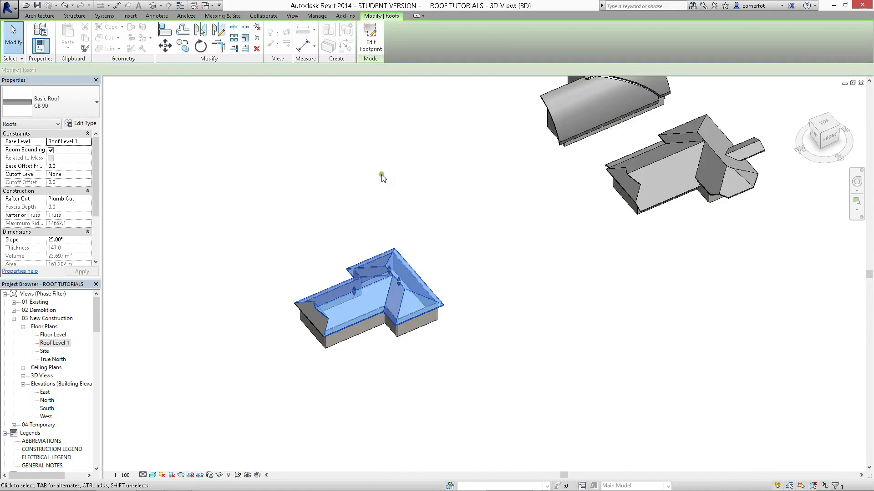
{"action": "left_click", "coordinate": [505, 235]}
{"action": "middle_click_drag", "start_coordinate": [506, 245], "coordinate": [490, 225], "text": "shift"}
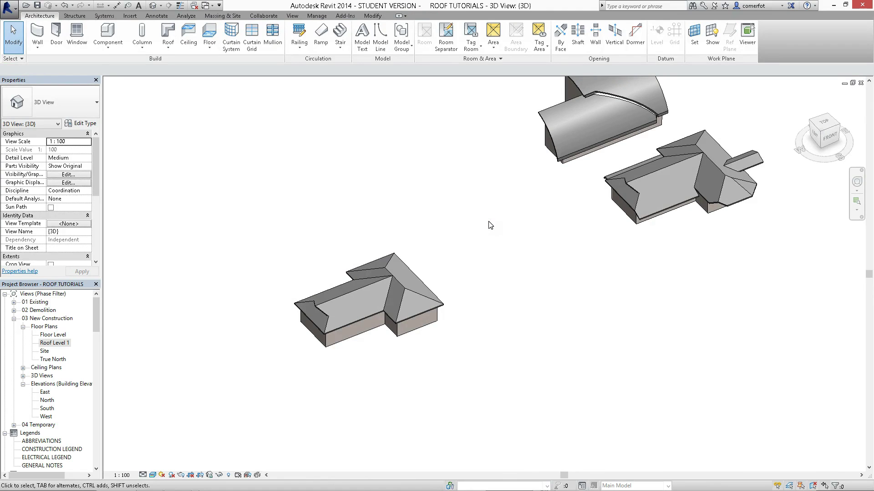
Reselect the hip roof and reopen its footprint sketch.
{"action": "left_click", "coordinate": [414, 323]}
{"action": "scroll", "coordinate": [417, 321], "scroll_direction": "up", "scroll_amount": 4}
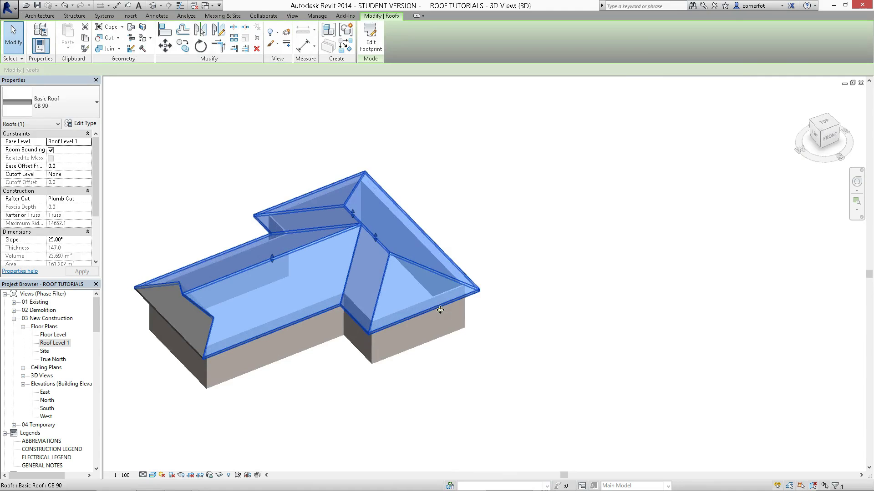
{"action": "scroll", "coordinate": [440, 310], "scroll_direction": "down", "scroll_amount": 3}
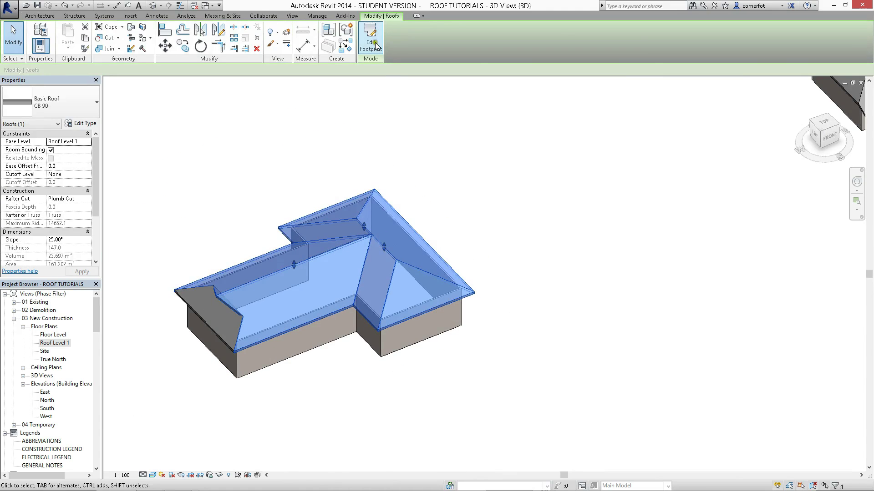
{"action": "left_click", "coordinate": [373, 41]}
{"action": "mouse_move", "coordinate": [509, 268]}
{"action": "middle_mouse_down", "text": "shift"}
{"action": "mouse_move", "coordinate": [515, 274]}
{"action": "mouse_move", "coordinate": [494, 295]}
{"action": "middle_mouse_up", "text": "shift"}
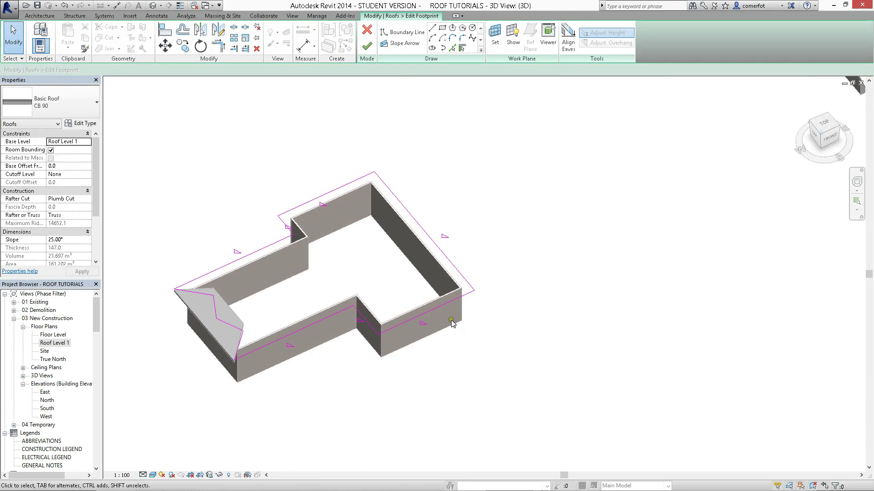
{"action": "left_click", "coordinate": [431, 348]}
Set the front wing's footprint edge overhang to 2400 and verify the edge.
{"action": "left_click", "coordinate": [435, 310]}
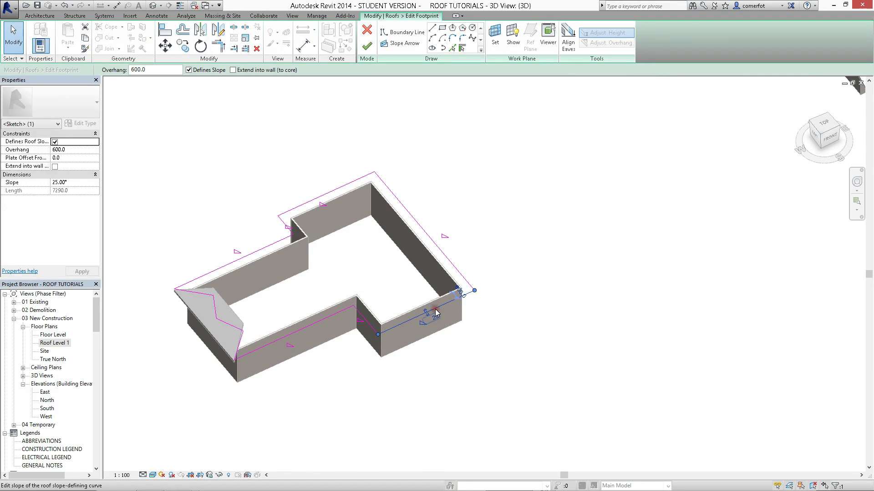
{"action": "left_click", "coordinate": [461, 293]}
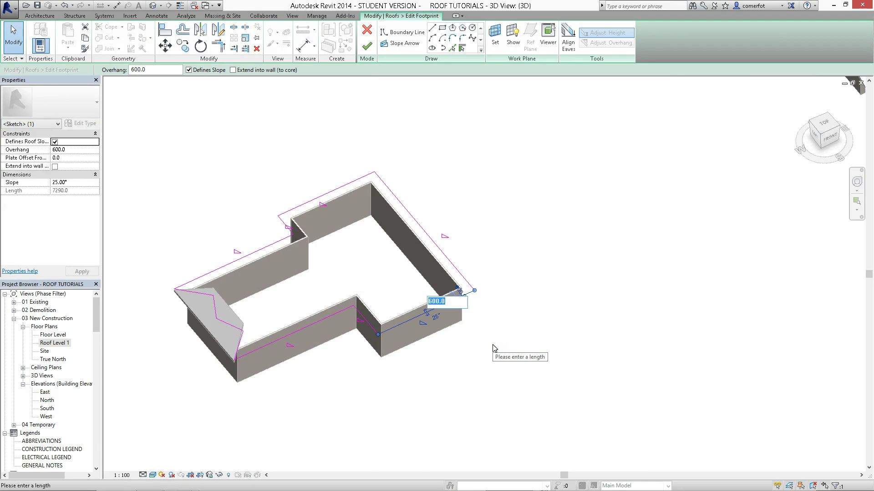
{"action": "type", "text": "2400"}
{"action": "key", "text": "Return"}
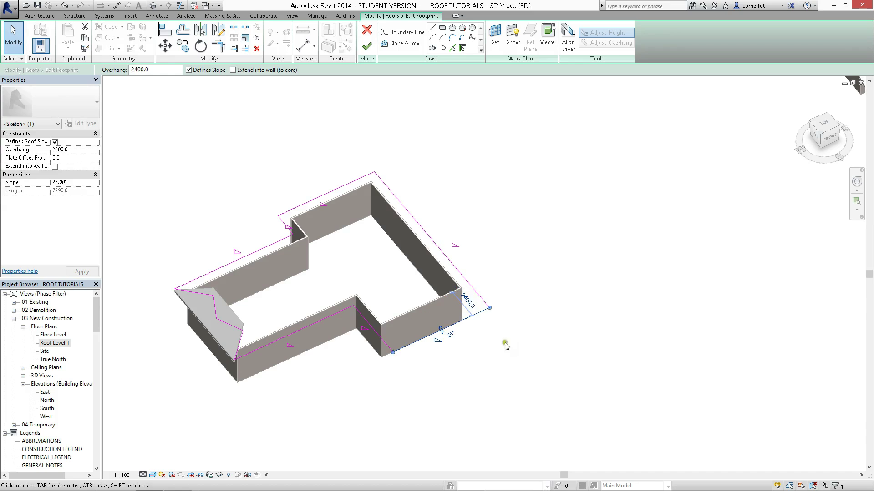
{"action": "left_click", "coordinate": [551, 324]}
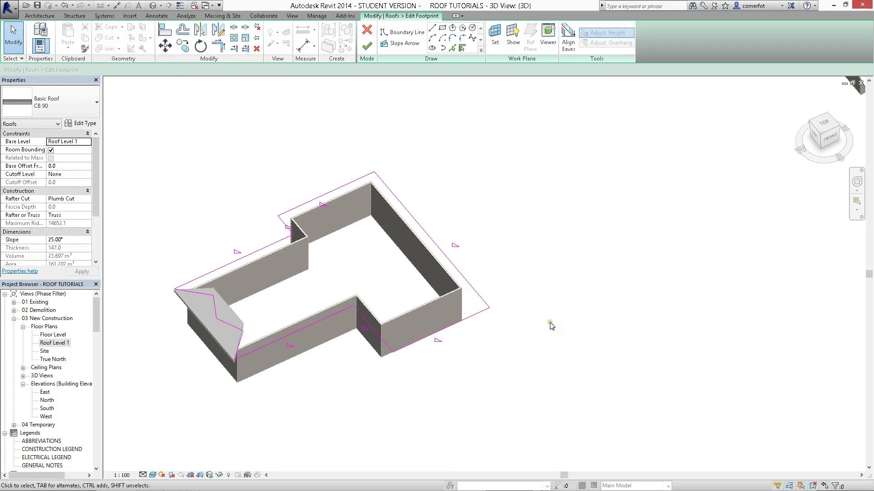
{"action": "left_click", "coordinate": [469, 318]}
{"action": "left_click", "coordinate": [503, 263]}
{"action": "middle_click_drag", "start_coordinate": [497, 337], "coordinate": [522, 327], "text": "shift"}
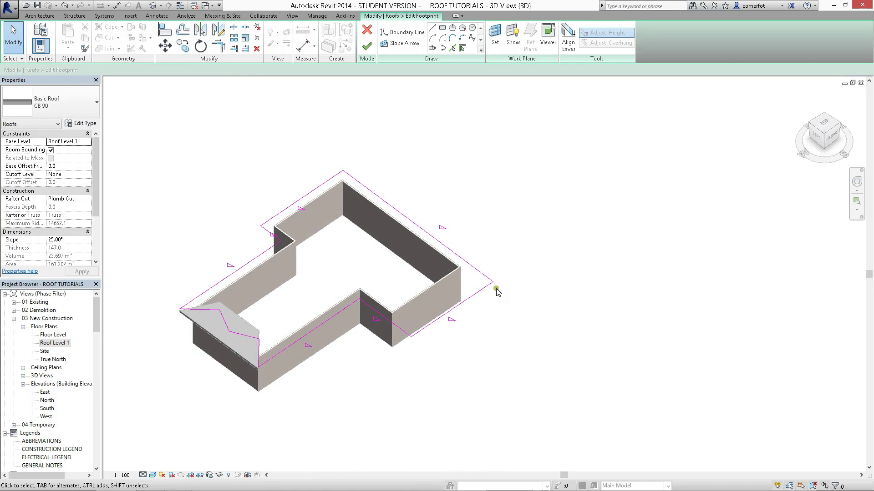
Finish the footprint and inspect the front wing's extended hip, whose eave now sits lower.
{"action": "left_click", "coordinate": [367, 45]}
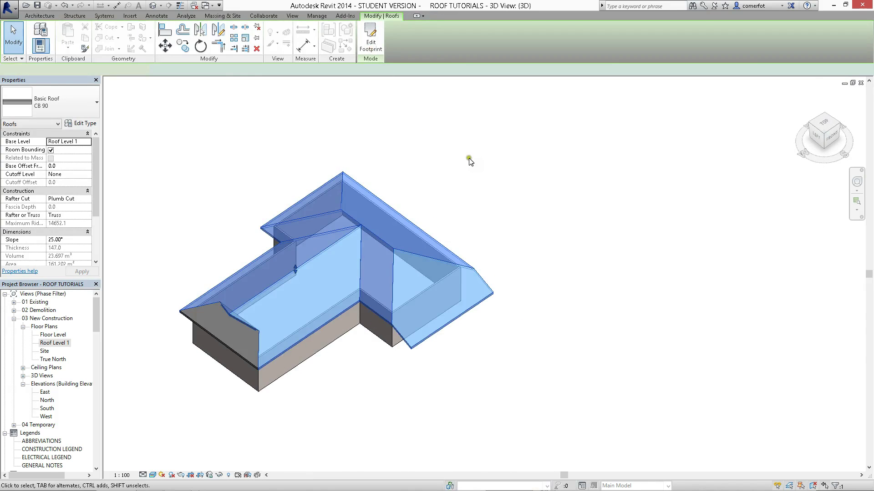
{"action": "left_click", "coordinate": [524, 207]}
{"action": "middle_click_drag", "start_coordinate": [523, 353], "coordinate": [417, 290], "text": "shift"}
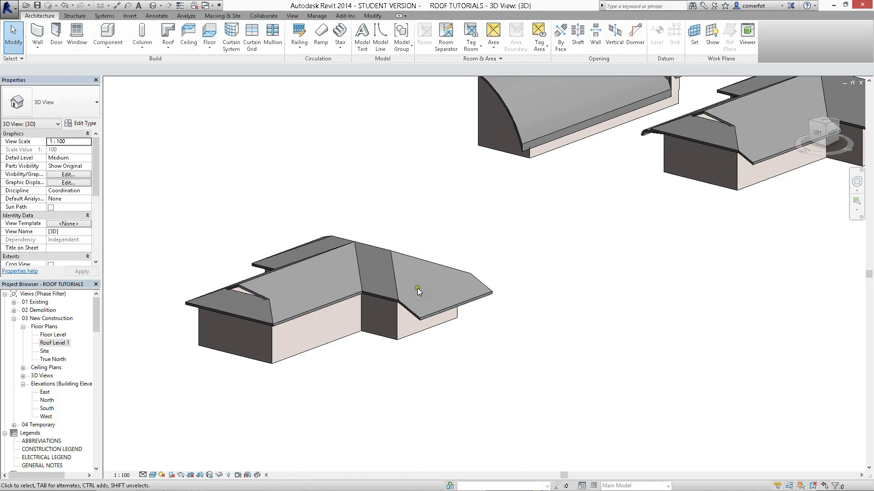
{"action": "scroll", "coordinate": [396, 327], "scroll_direction": "up", "scroll_amount": 2}
{"action": "left_click", "coordinate": [395, 326]}
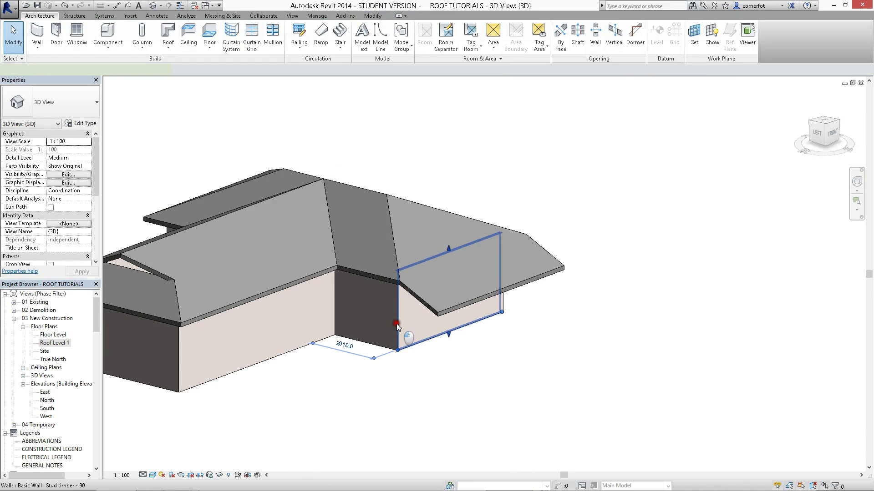
{"action": "middle_click_drag", "start_coordinate": [449, 355], "coordinate": [534, 349], "text": "shift"}
{"action": "left_click", "coordinate": [534, 348]}
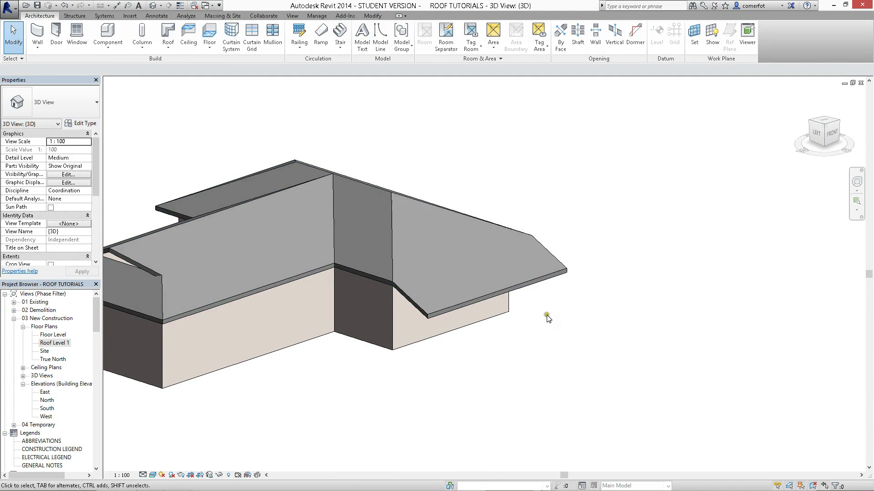
{"action": "middle_click_drag", "start_coordinate": [564, 328], "coordinate": [599, 322], "text": "shift"}
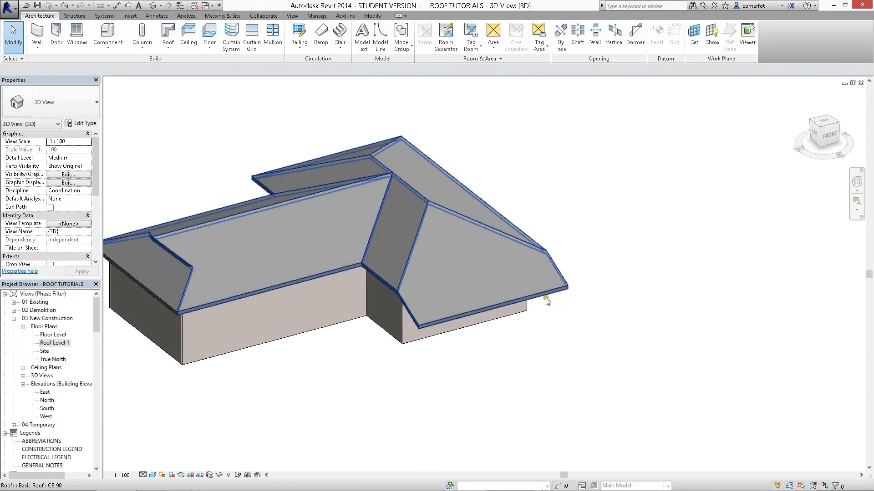
{"action": "middle_click_drag", "start_coordinate": [546, 300], "coordinate": [478, 270], "text": "shift"}
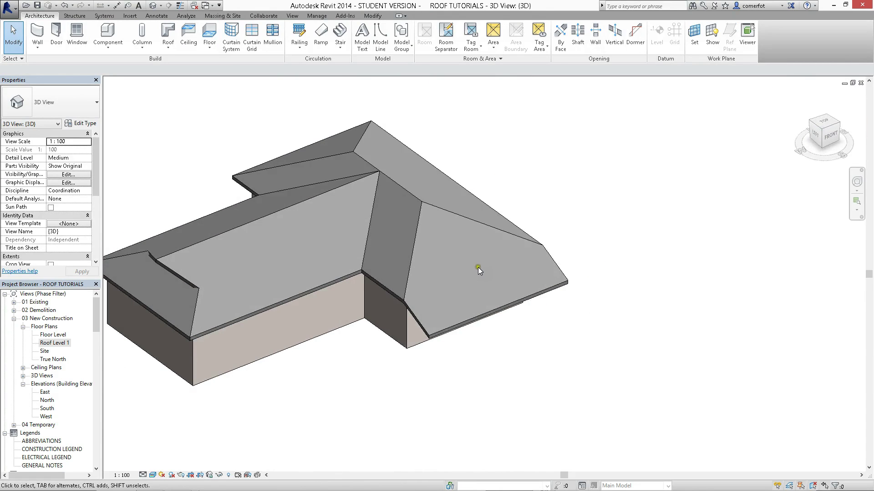
{"action": "left_click", "coordinate": [413, 249]}
{"action": "scroll", "coordinate": [552, 251], "scroll_direction": "down", "scroll_amount": 3}
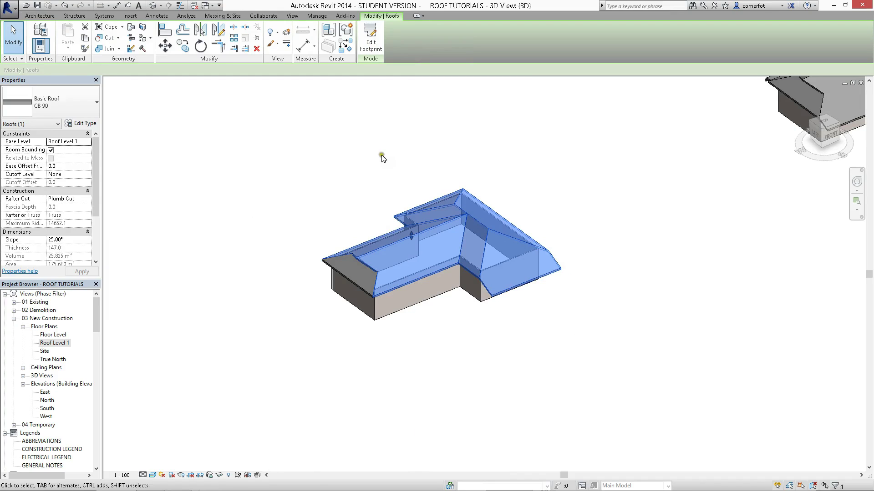
Reopen the selected L-shaped roof's footprint sketch with Edit Footprint.
{"action": "left_click", "coordinate": [371, 39]}
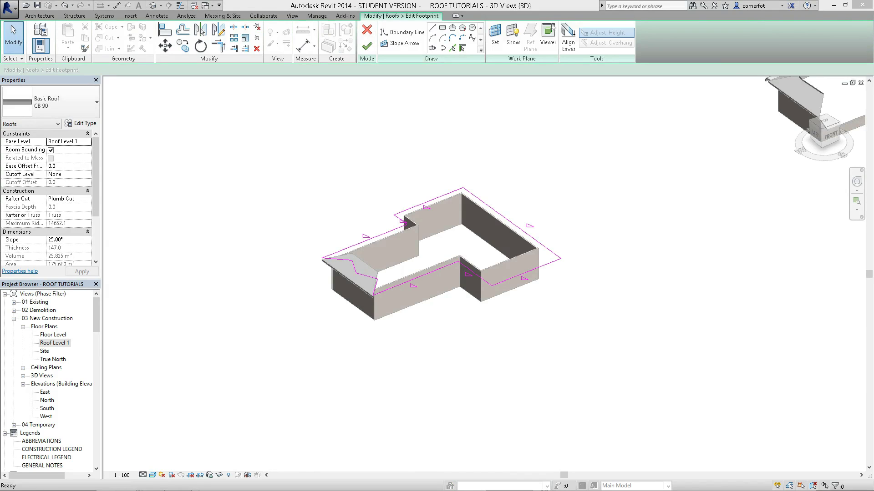
{"action": "left_click", "coordinate": [537, 206]}
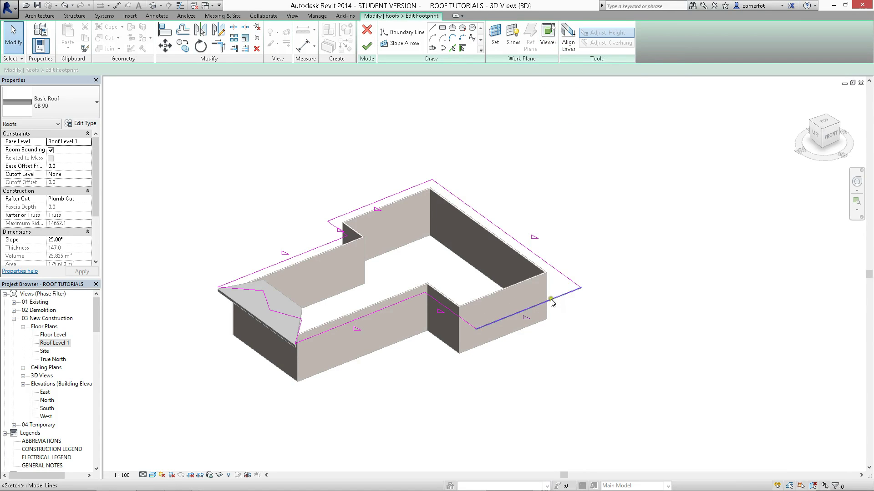
{"action": "left_click", "coordinate": [569, 34]}
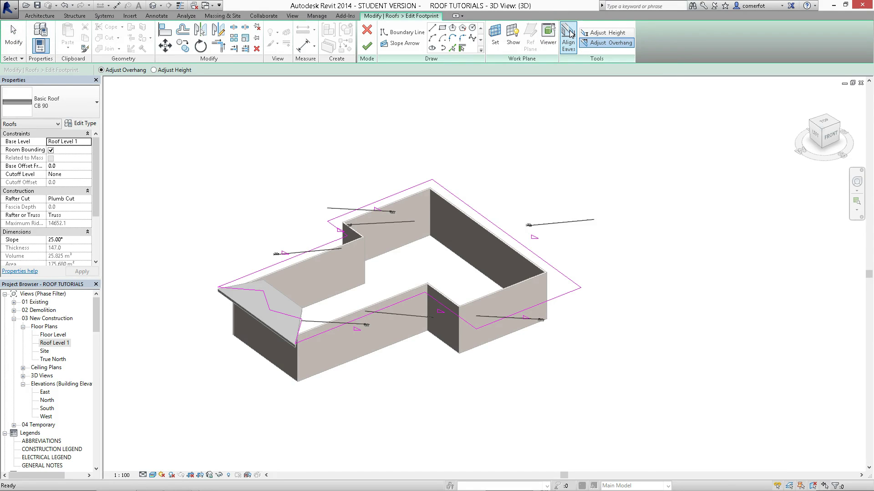
{"action": "scroll", "coordinate": [541, 355], "scroll_direction": "up", "scroll_amount": 3}
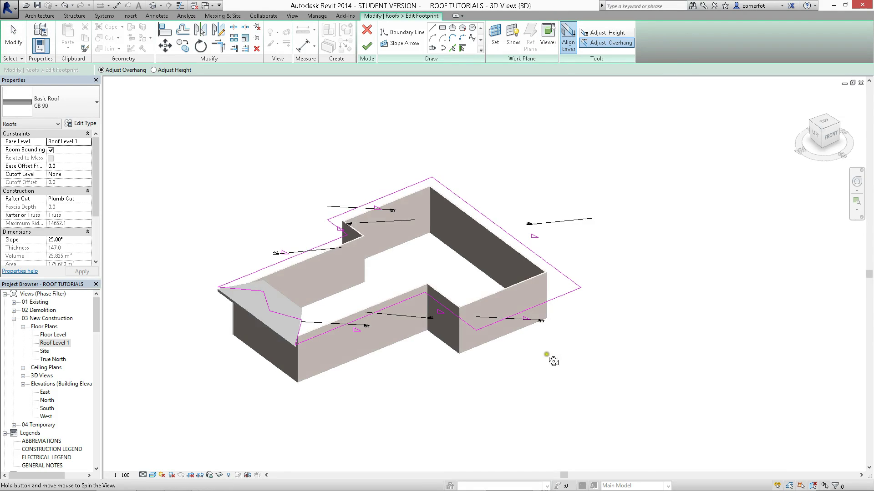
{"action": "scroll", "coordinate": [534, 336], "scroll_direction": "up", "scroll_amount": 4}
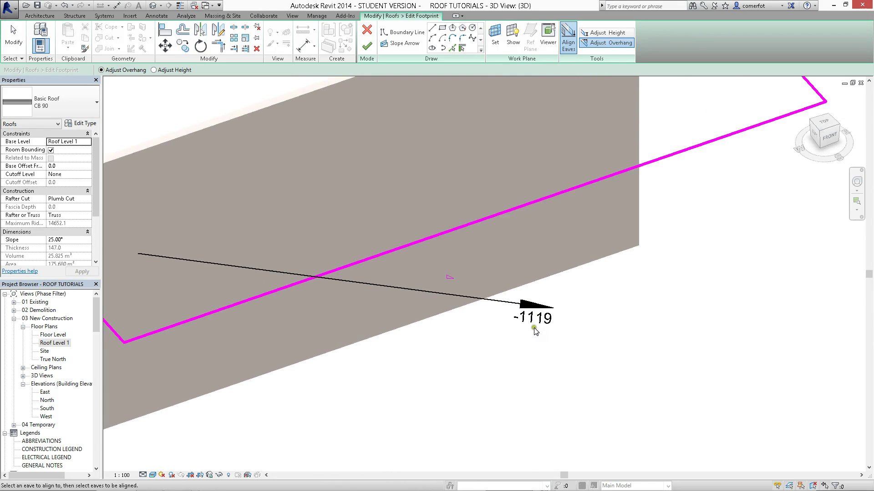
{"action": "scroll", "coordinate": [530, 355], "scroll_direction": "down", "scroll_amount": 2}
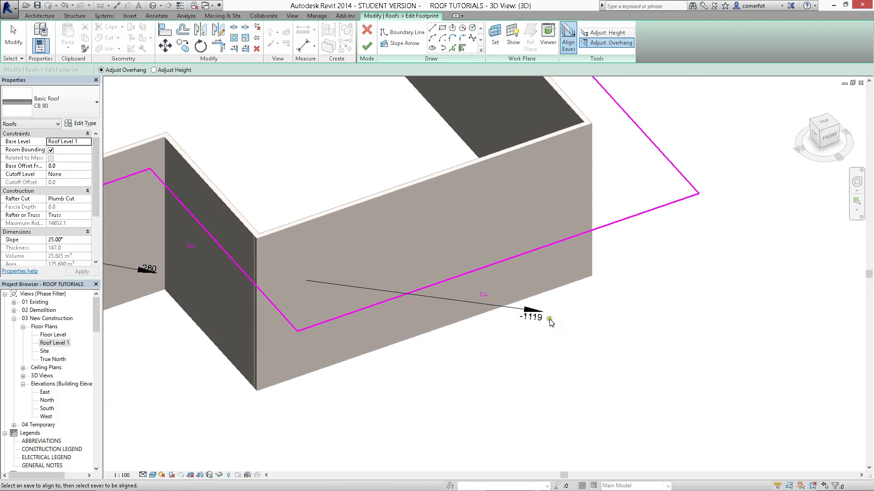
{"action": "scroll", "coordinate": [576, 297], "scroll_direction": "down", "scroll_amount": 2}
{"action": "scroll", "coordinate": [559, 144], "scroll_direction": "up", "scroll_amount": 5}
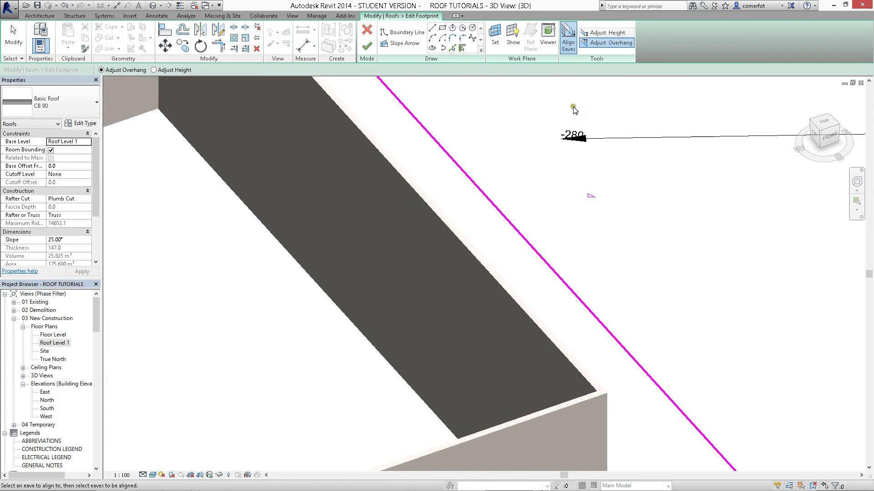
{"action": "scroll", "coordinate": [572, 131], "scroll_direction": "down", "scroll_amount": 6}
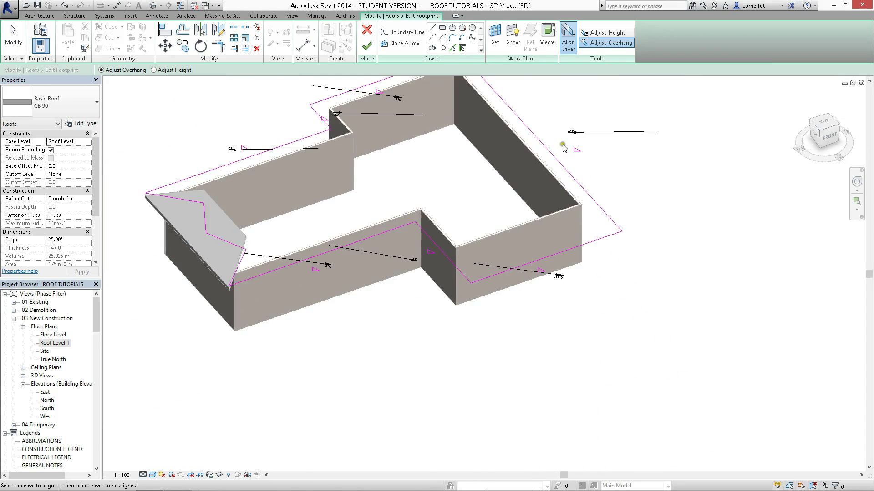
{"action": "scroll", "coordinate": [430, 270], "scroll_direction": "up", "scroll_amount": 4}
{"action": "scroll", "coordinate": [430, 269], "scroll_direction": "down", "scroll_amount": 5}
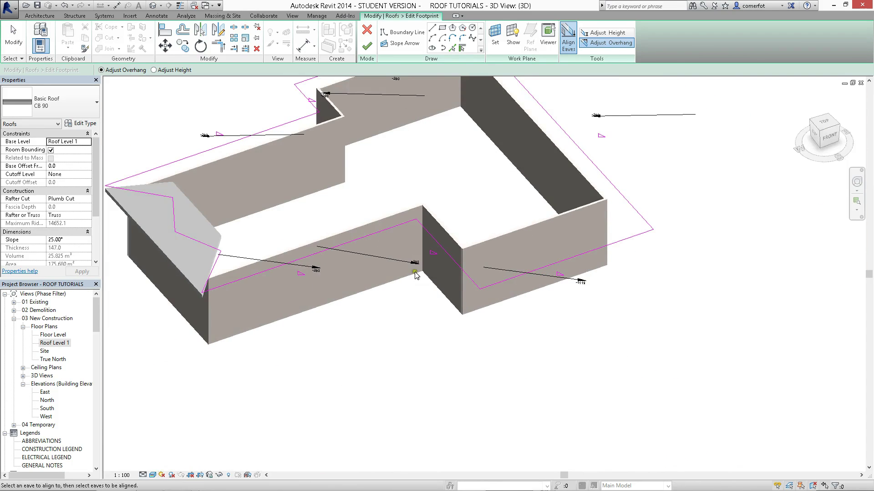
{"action": "scroll", "coordinate": [315, 280], "scroll_direction": "up", "scroll_amount": 5}
{"action": "scroll", "coordinate": [316, 280], "scroll_direction": "down", "scroll_amount": 5}
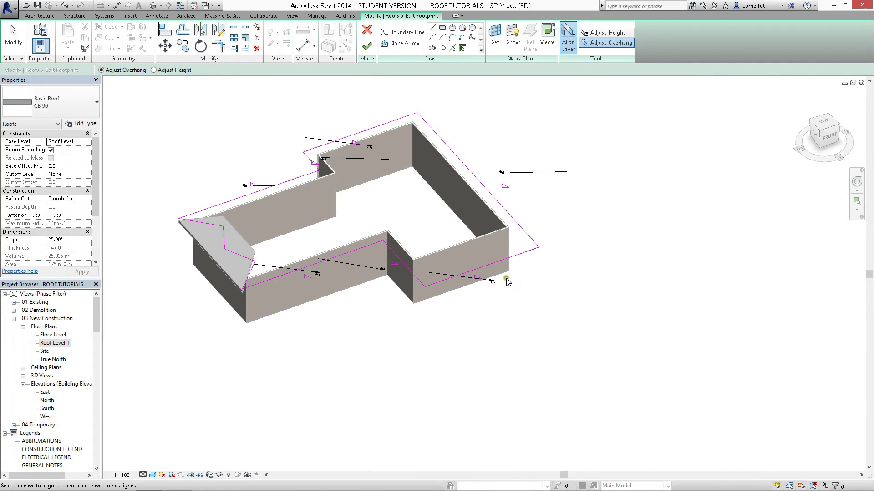
{"action": "scroll", "coordinate": [453, 298], "scroll_direction": "up", "scroll_amount": 3}
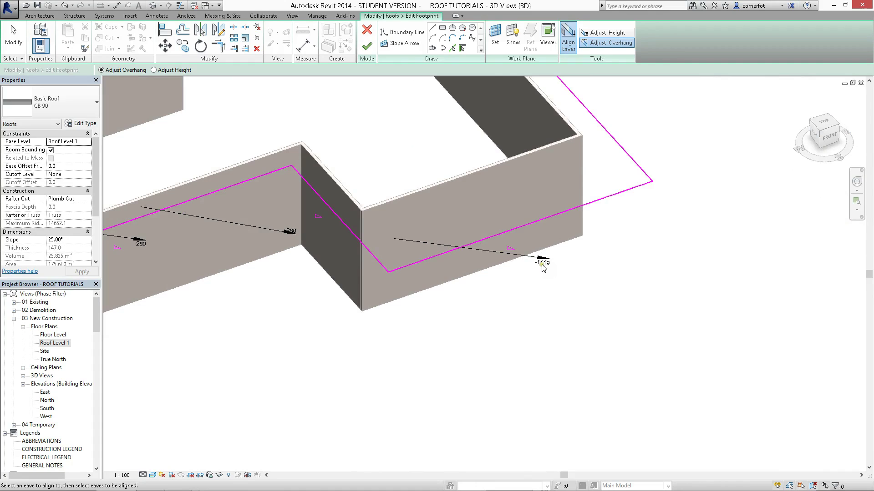
{"action": "scroll", "coordinate": [541, 268], "scroll_direction": "down", "scroll_amount": 1}
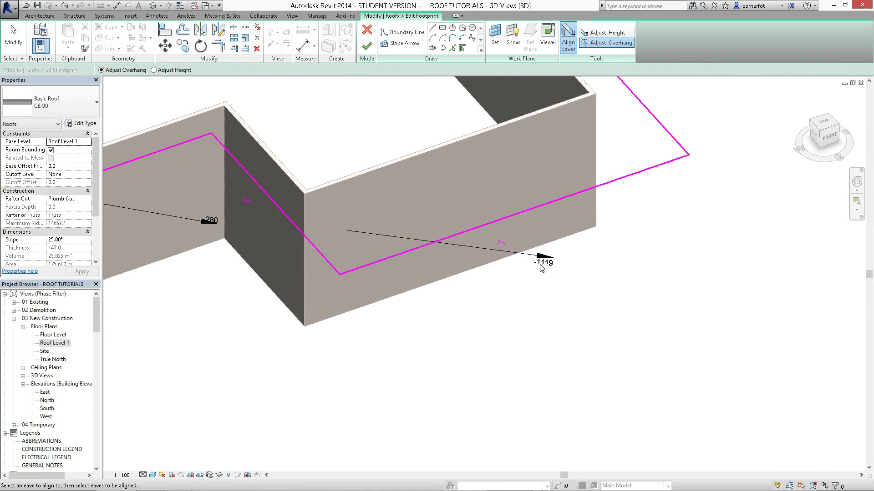
{"action": "scroll", "coordinate": [542, 260], "scroll_direction": "down", "scroll_amount": 3}
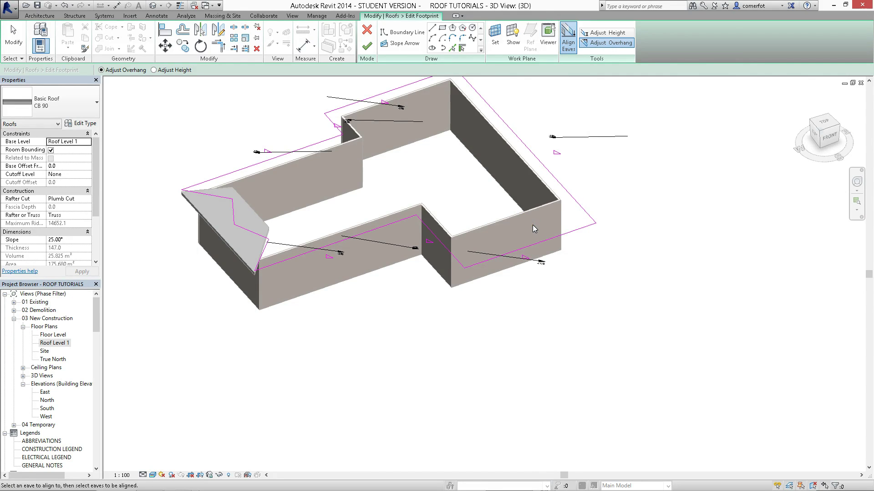
{"action": "left_click", "coordinate": [603, 34]}
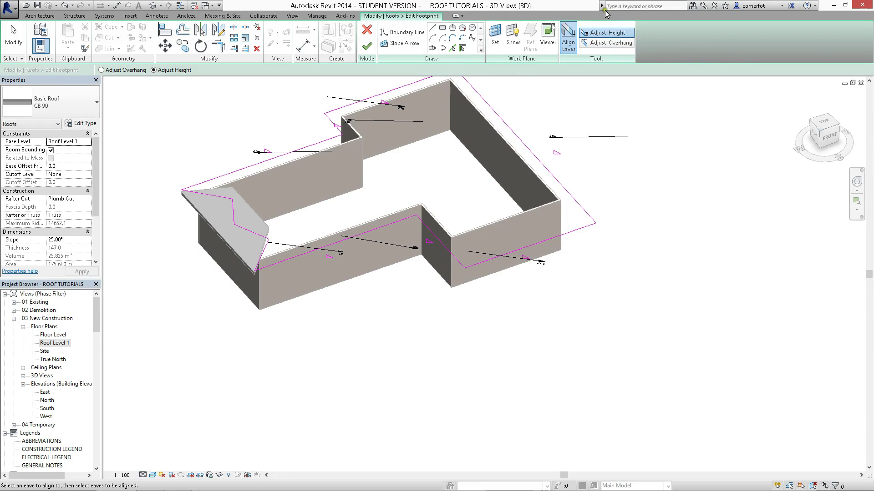
Align the roof eaves by Adjust Height (-280 adjustments) and finish the footprint.
{"action": "left_click", "coordinate": [567, 40]}
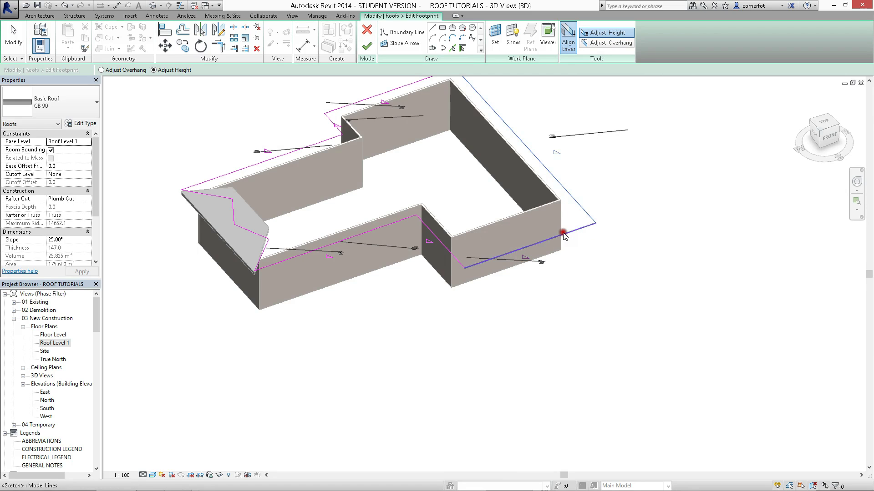
{"action": "scroll", "coordinate": [556, 141], "scroll_direction": "up", "scroll_amount": 4}
{"action": "scroll", "coordinate": [556, 141], "scroll_direction": "up", "scroll_amount": 2}
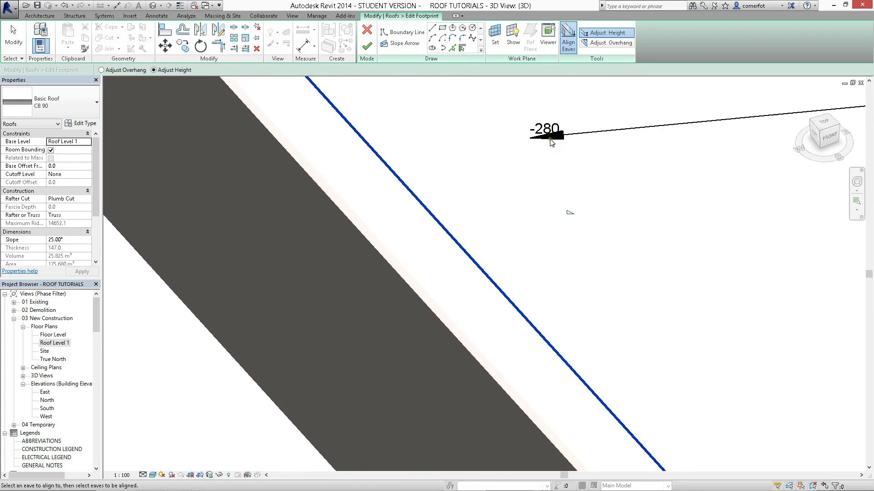
{"action": "scroll", "coordinate": [568, 211], "scroll_direction": "down", "scroll_amount": 5}
{"action": "scroll", "coordinate": [533, 371], "scroll_direction": "up", "scroll_amount": 4}
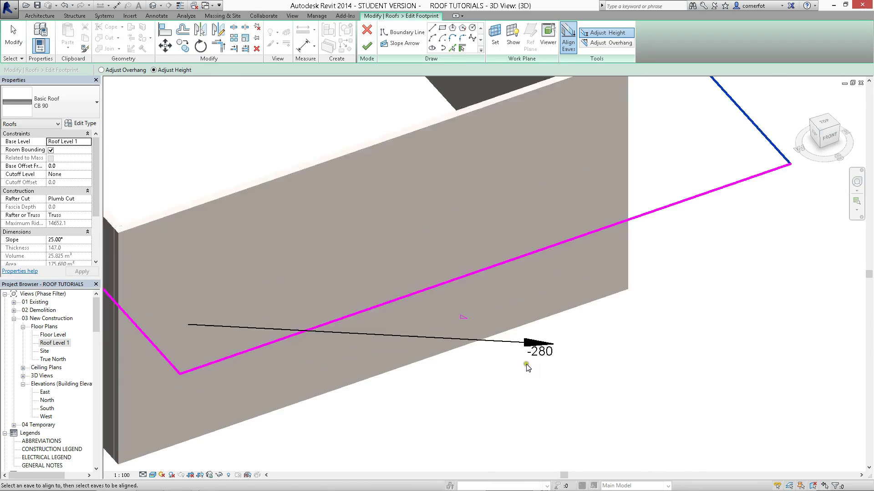
{"action": "scroll", "coordinate": [527, 367], "scroll_direction": "down", "scroll_amount": 4}
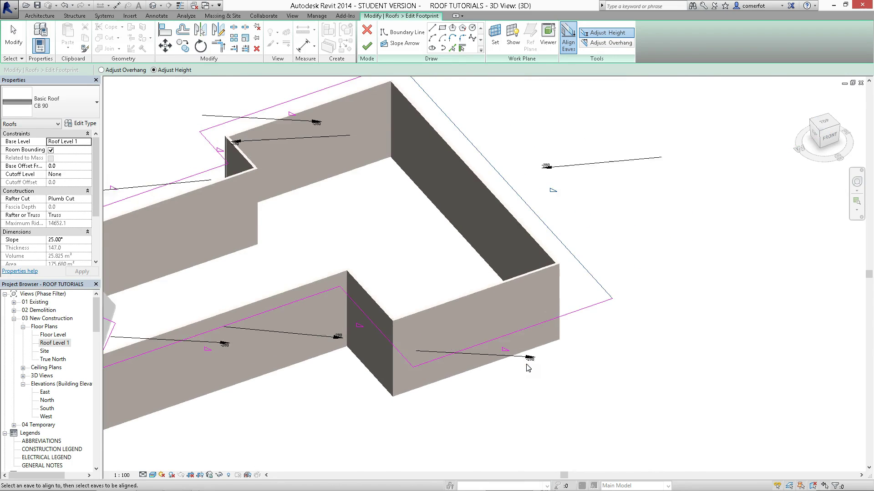
{"action": "left_click", "coordinate": [367, 45]}
{"action": "left_click", "coordinate": [636, 248]}
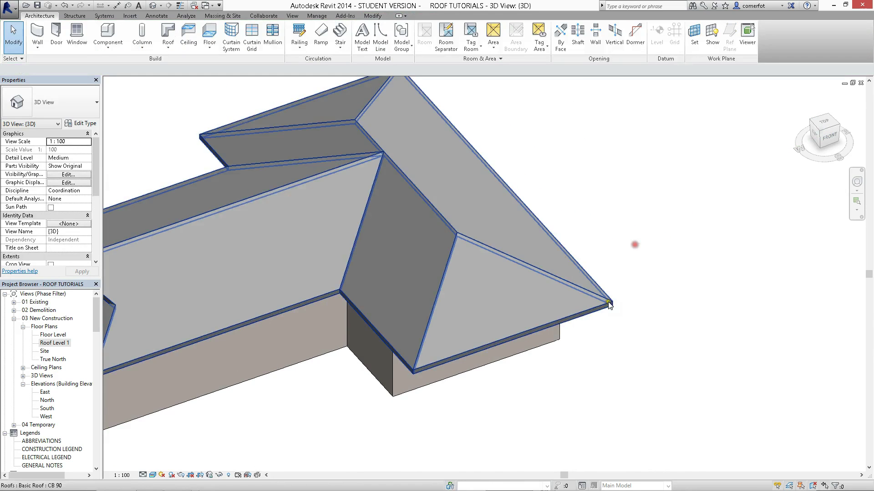
{"action": "scroll", "coordinate": [561, 355], "scroll_direction": "down", "scroll_amount": 3}
{"action": "middle_click_drag", "start_coordinate": [553, 409], "coordinate": [542, 360], "text": "shift"}
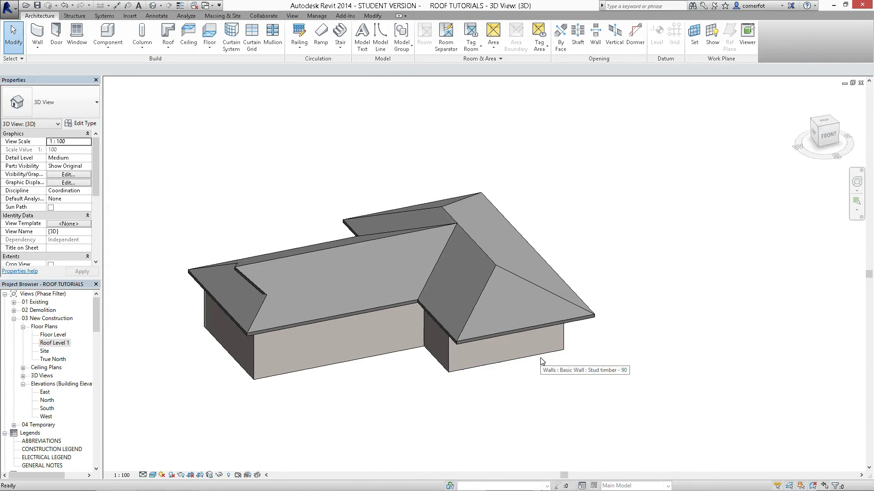
{"action": "double_click", "coordinate": [541, 360]}
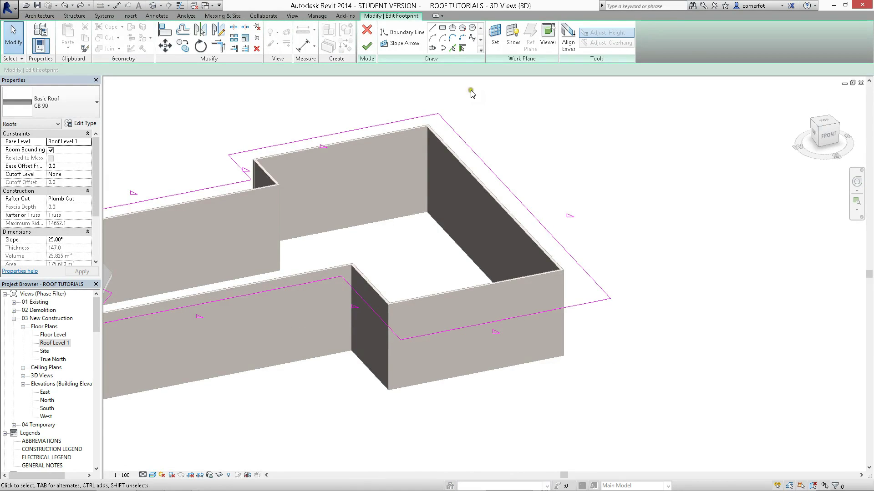
{"action": "left_click", "coordinate": [367, 29]}
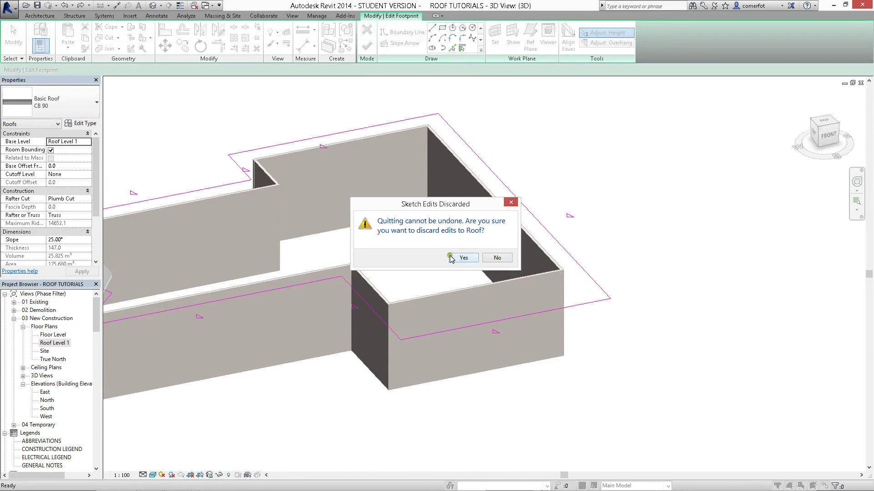
{"action": "left_click", "coordinate": [463, 258]}
{"action": "scroll", "coordinate": [602, 292], "scroll_direction": "down", "scroll_amount": 5}
{"action": "left_click", "coordinate": [620, 280]}
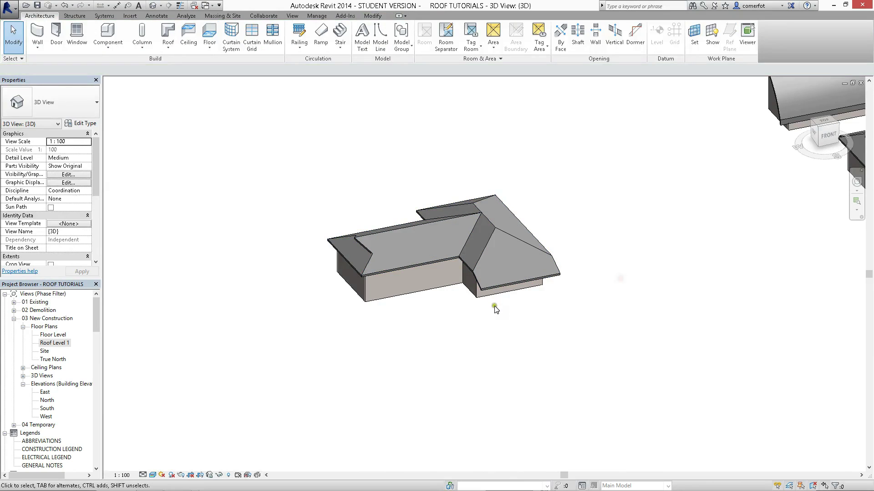
{"action": "scroll", "coordinate": [496, 309], "scroll_direction": "up", "scroll_amount": 3}
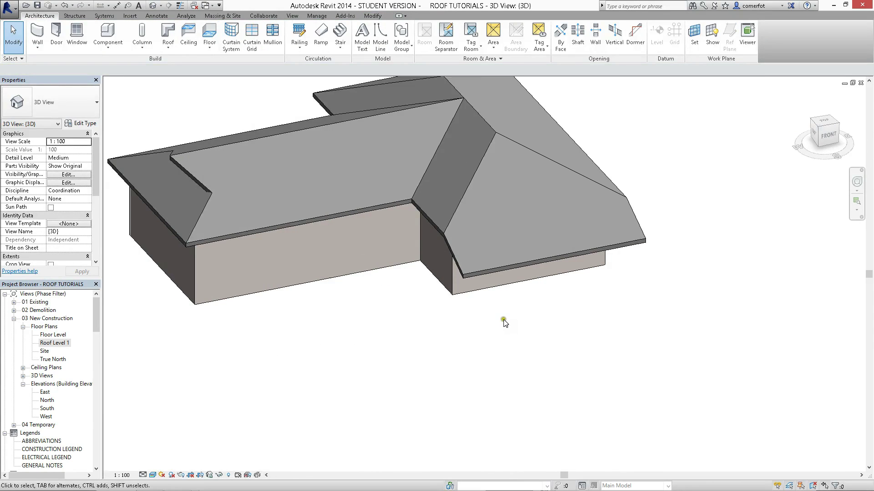
{"action": "scroll", "coordinate": [503, 309], "scroll_direction": "down", "scroll_amount": 2}
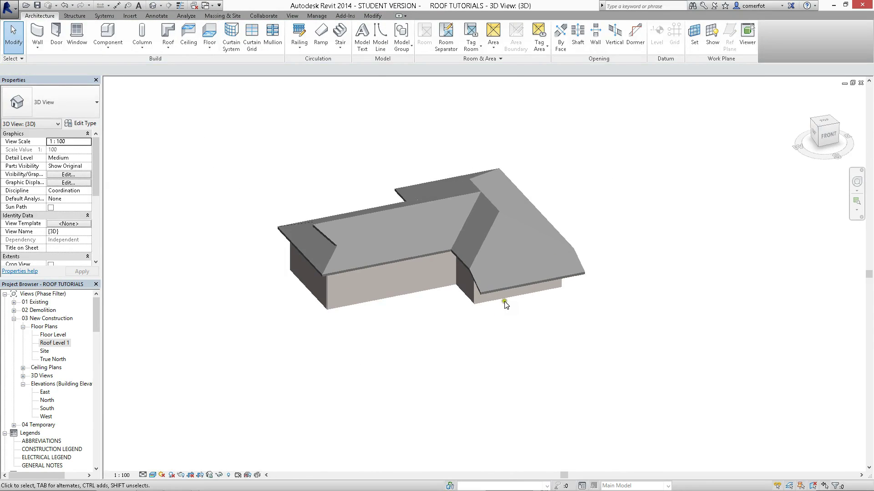
{"action": "left_click", "coordinate": [538, 230]}
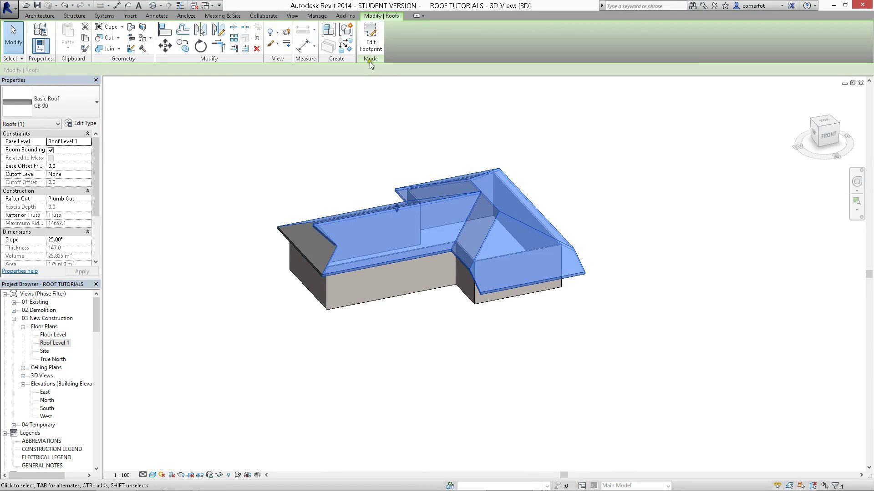
Match the front eave's height to the right eave with Align Eaves and regenerate the roof.
{"action": "left_click", "coordinate": [363, 45]}
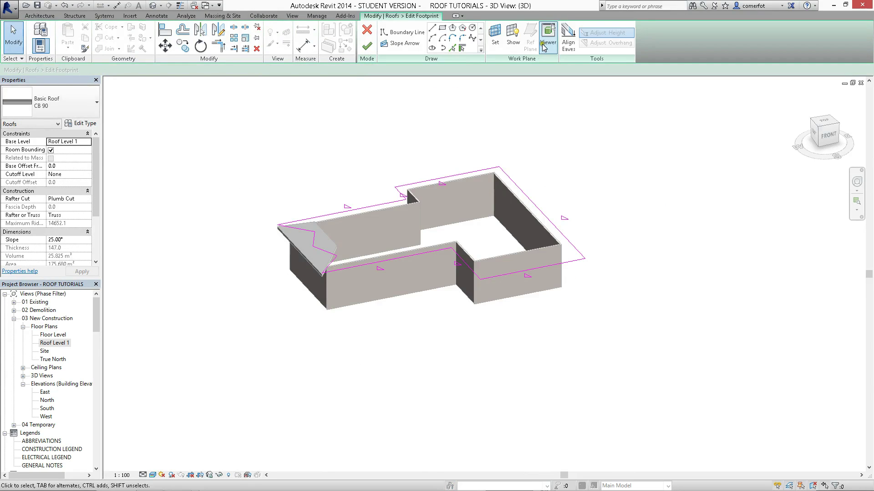
{"action": "left_click", "coordinate": [568, 44]}
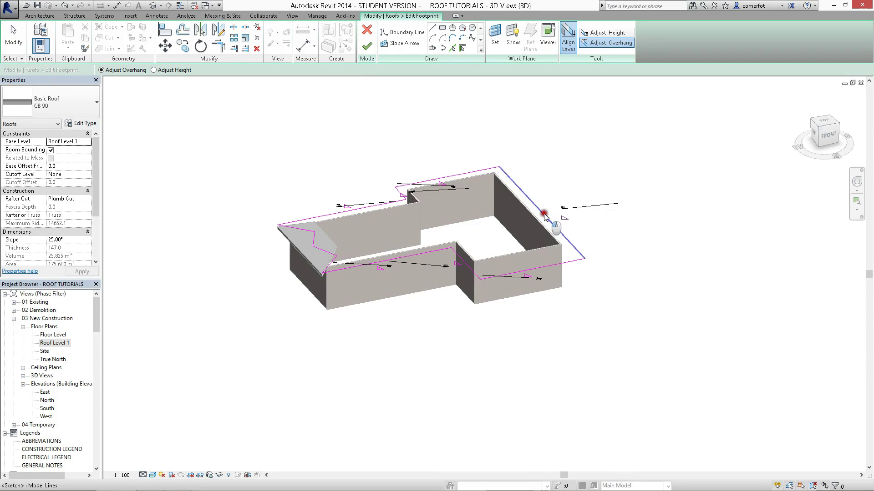
{"action": "left_click", "coordinate": [553, 264]}
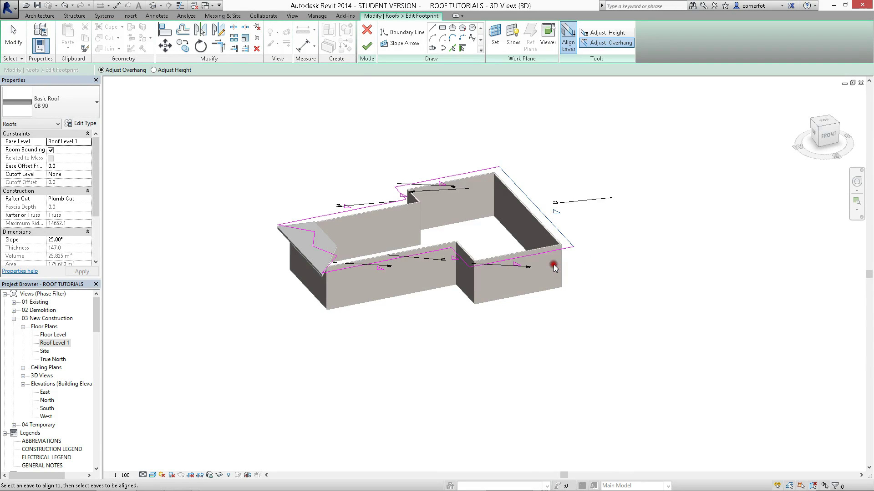
{"action": "left_click", "coordinate": [599, 45]}
{"action": "left_click", "coordinate": [603, 117]}
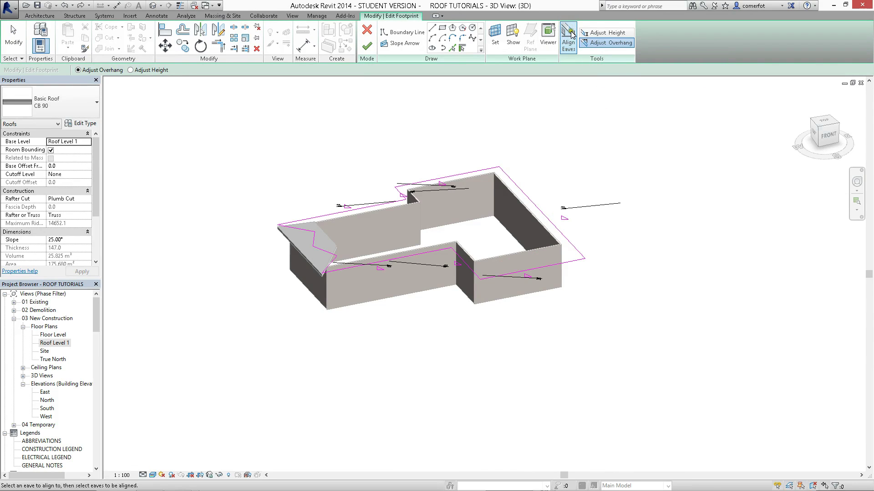
{"action": "left_click", "coordinate": [607, 33]}
{"action": "left_click", "coordinate": [562, 235]}
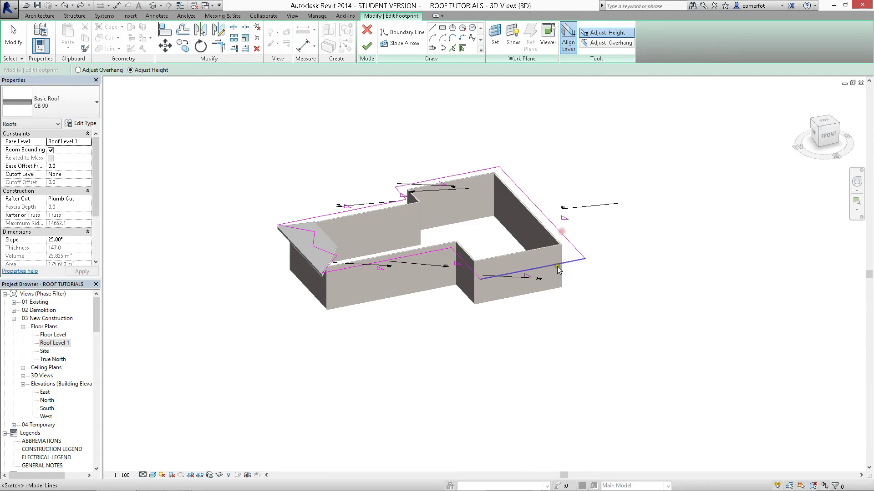
{"action": "left_click", "coordinate": [556, 266]}
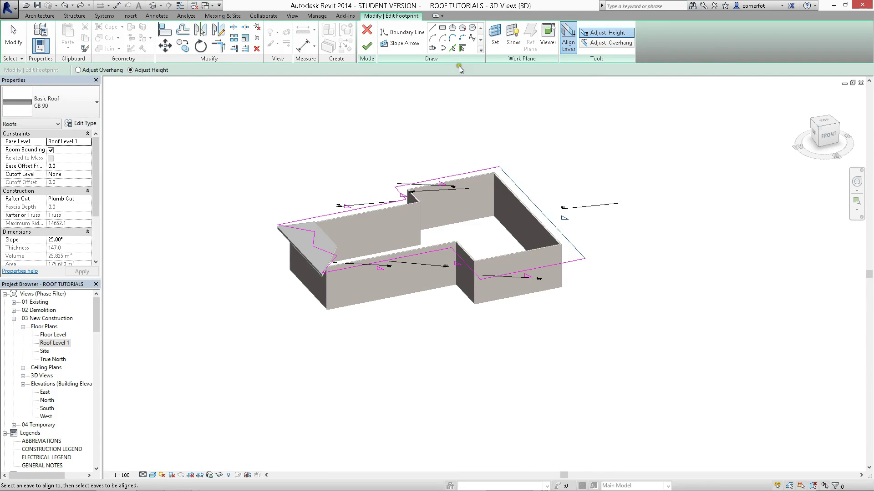
{"action": "left_click", "coordinate": [366, 45]}
{"action": "left_click", "coordinate": [535, 131]}
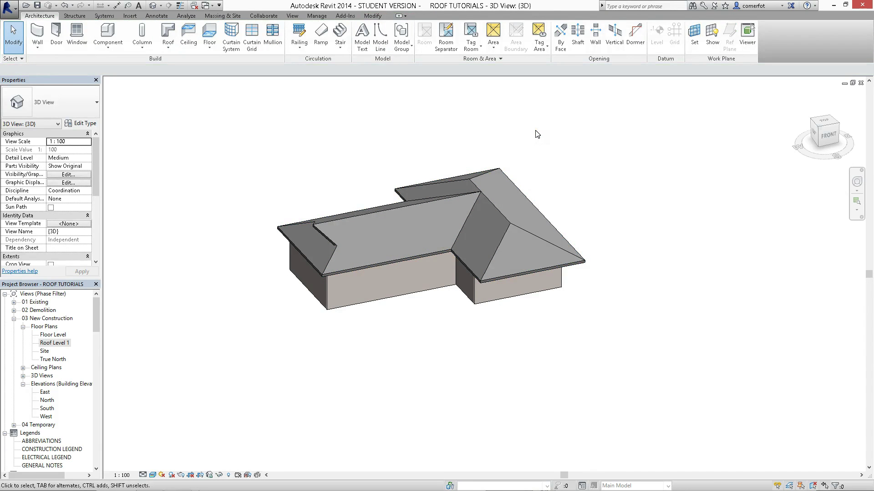